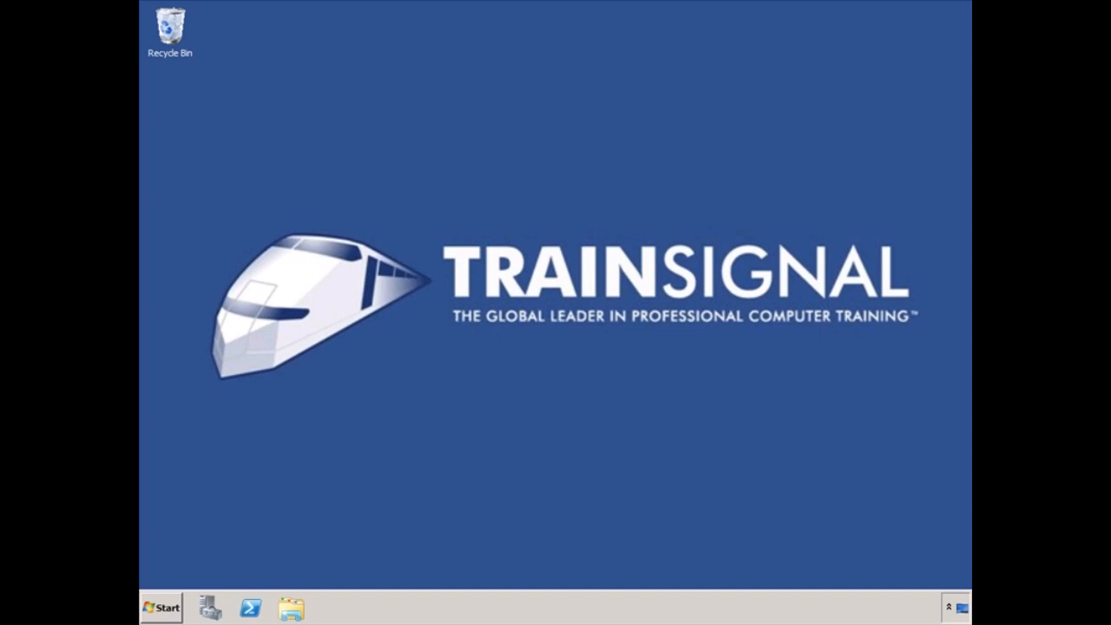
Step: Launch Topology Builder, download the existing deployment's topology and save it as 'Owaps server'
left_click(163, 609)
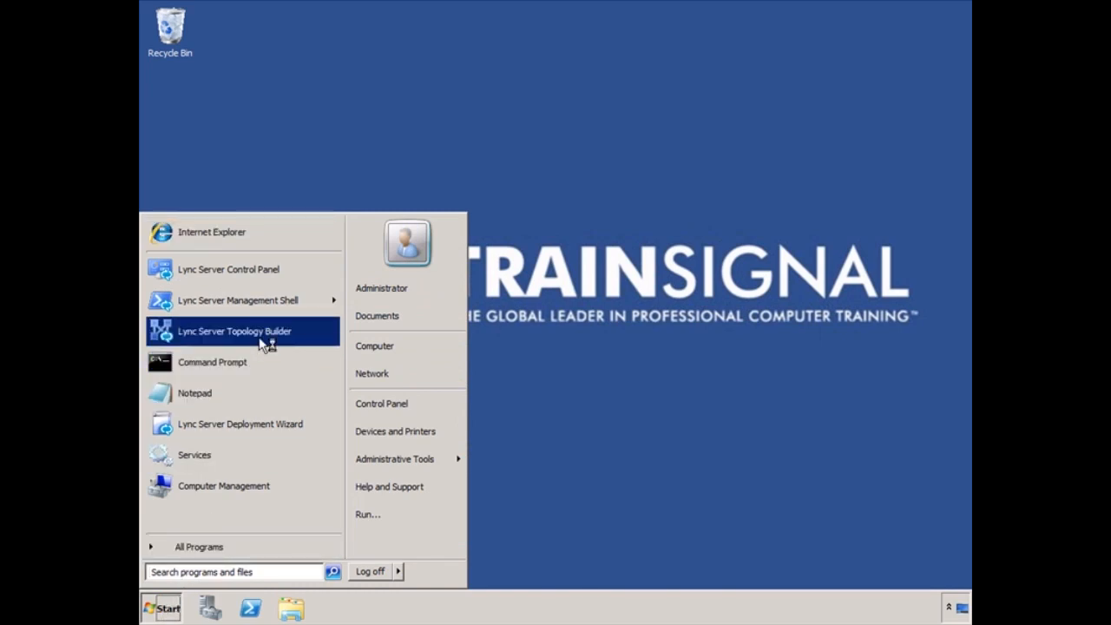
left_click(259, 336)
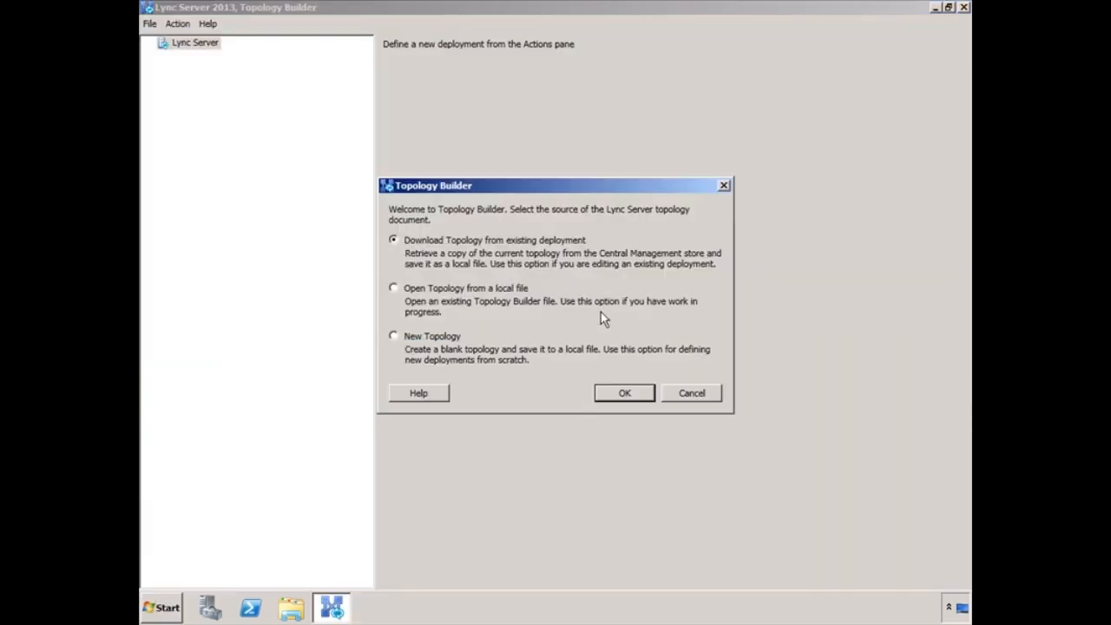
left_click(624, 394)
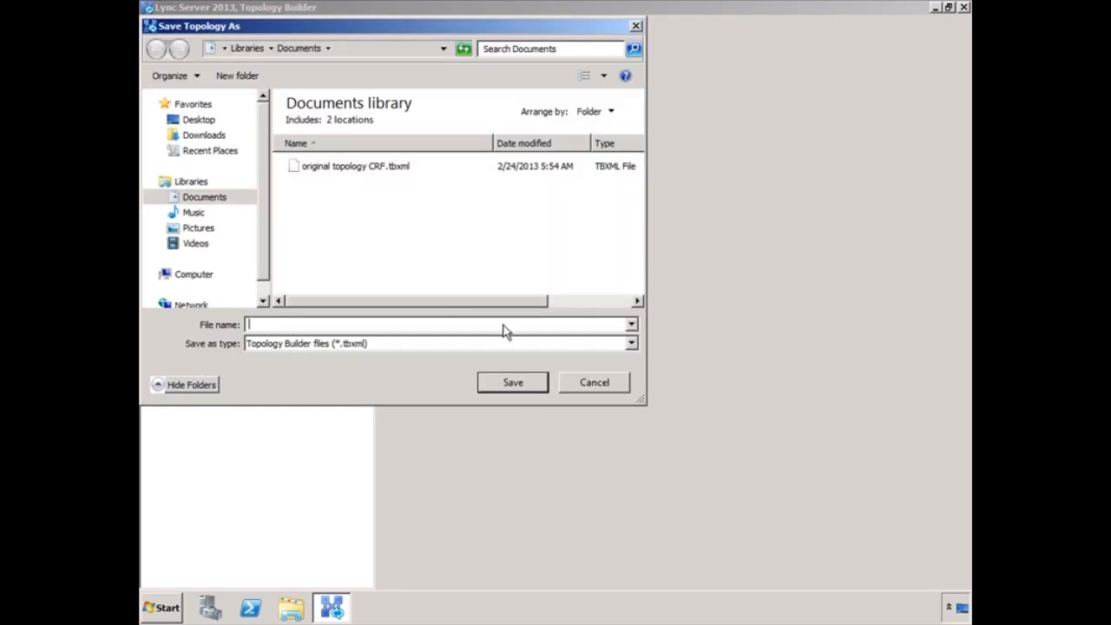
type("Owaps server")
left_click(499, 388)
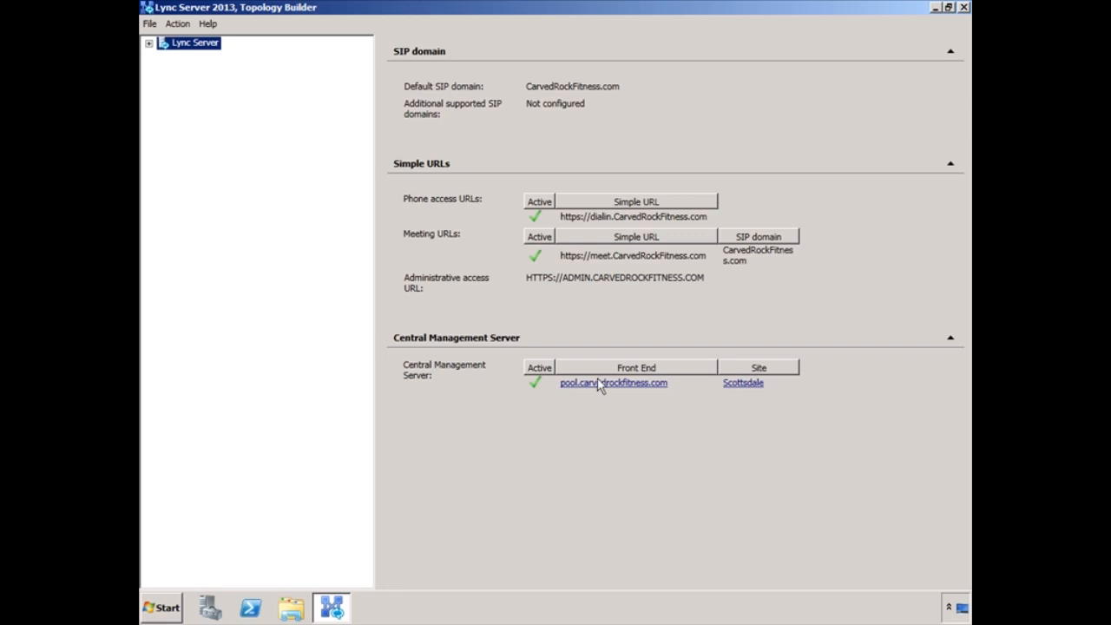
Step: Review the CarvedRockFitness.com dialin, meet and admin simple URLs in the Lync Server global properties
left_click(149, 44)
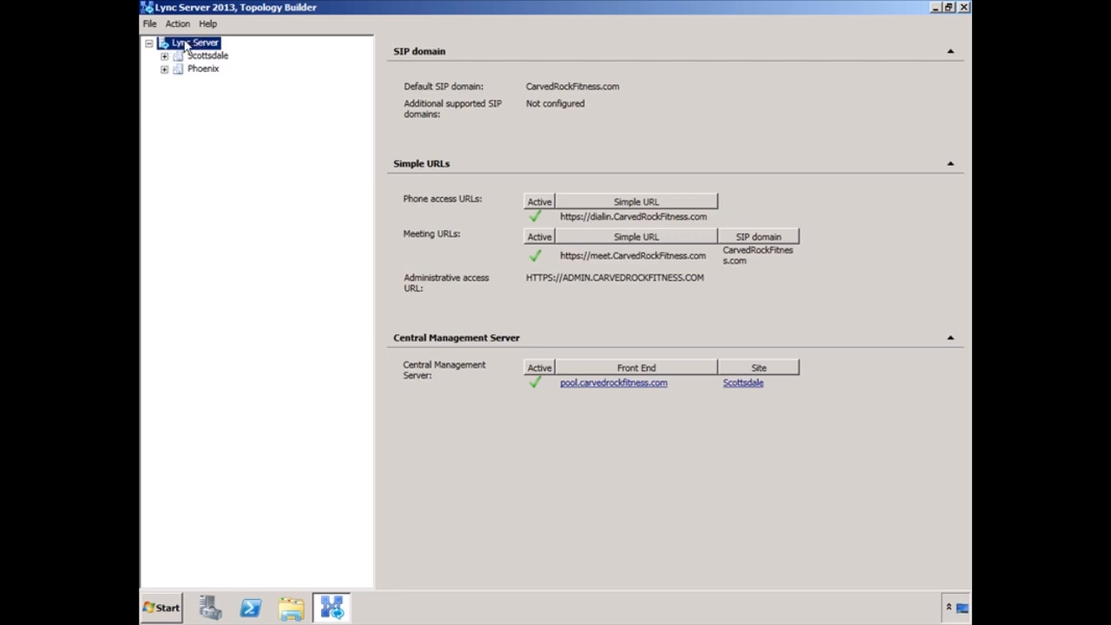
right_click(185, 45)
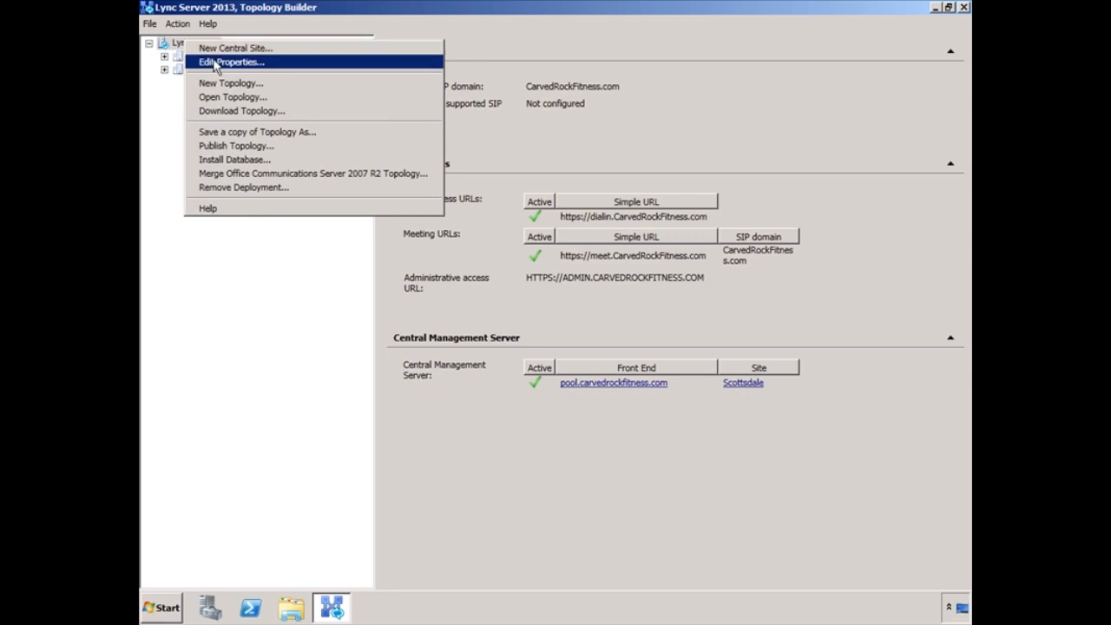
left_click(246, 67)
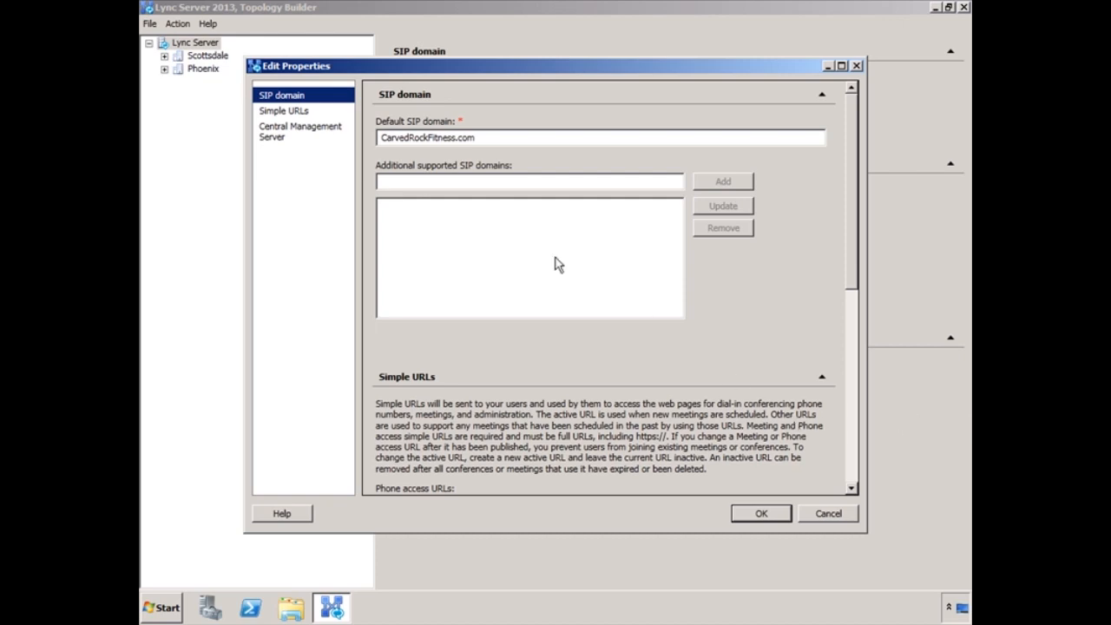
left_click(274, 113)
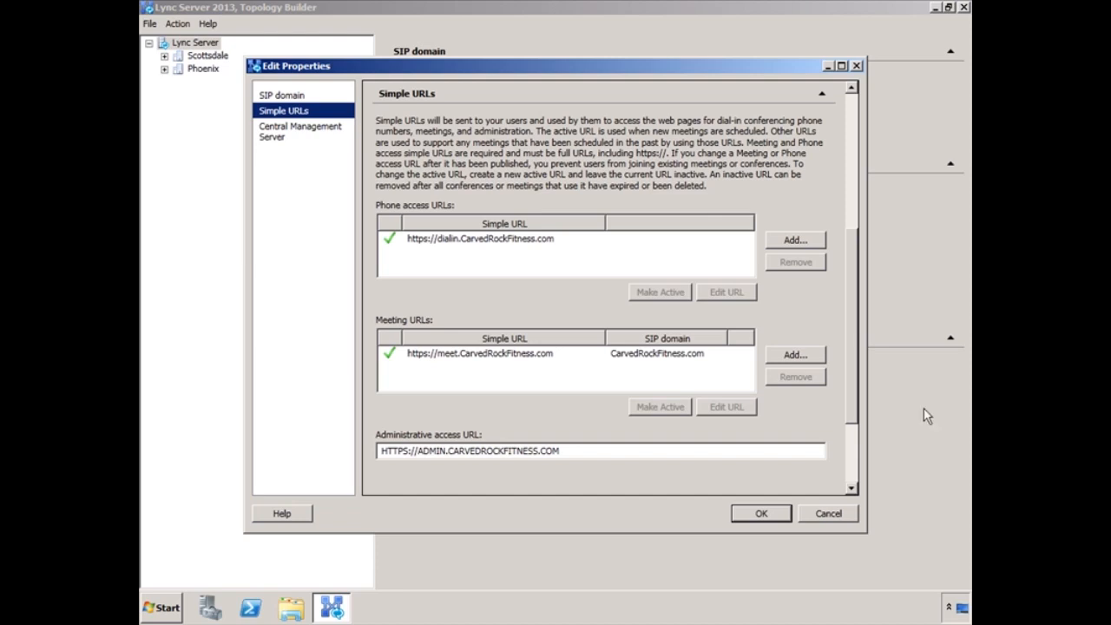
left_click(777, 517)
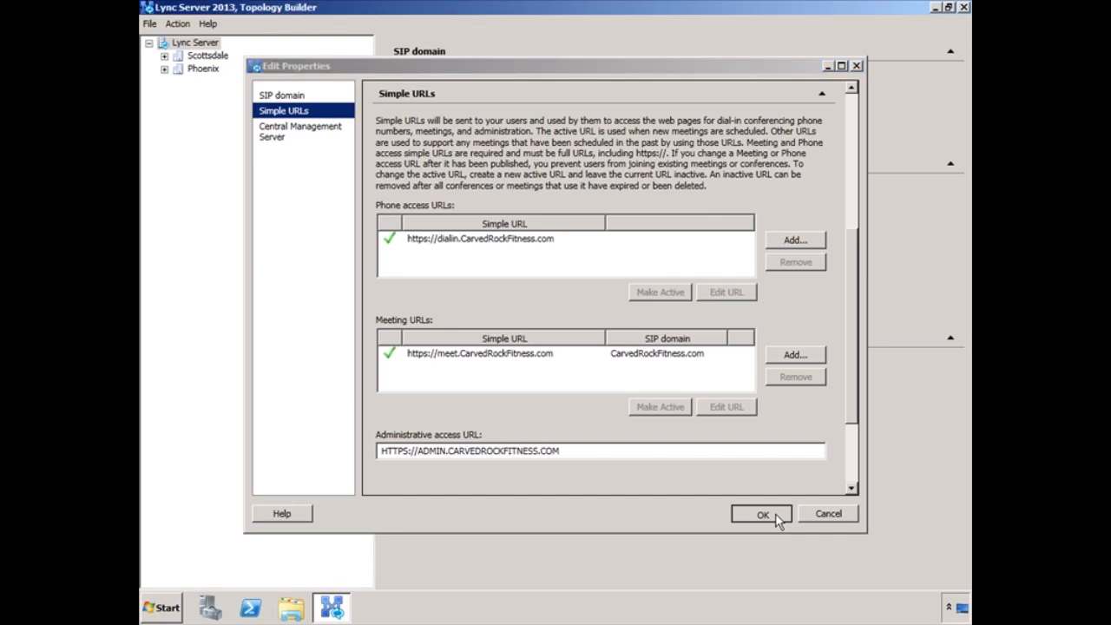
Step: Scroll through the Scottsdale site's Edit Properties and cancel without changing anything
left_click(164, 56)
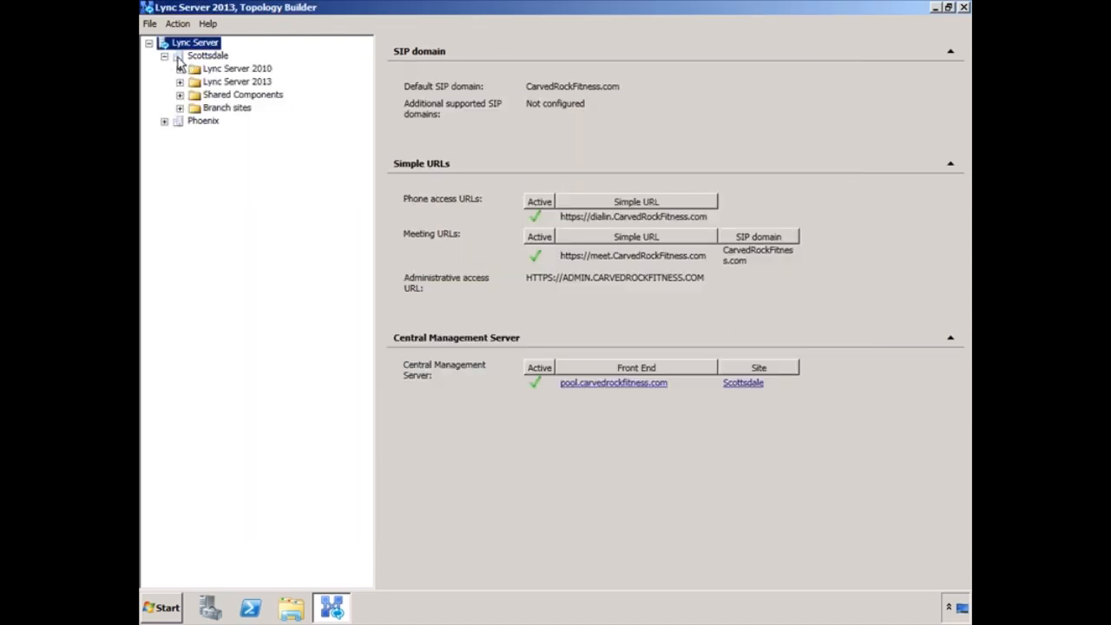
left_click(178, 59)
right_click(179, 59)
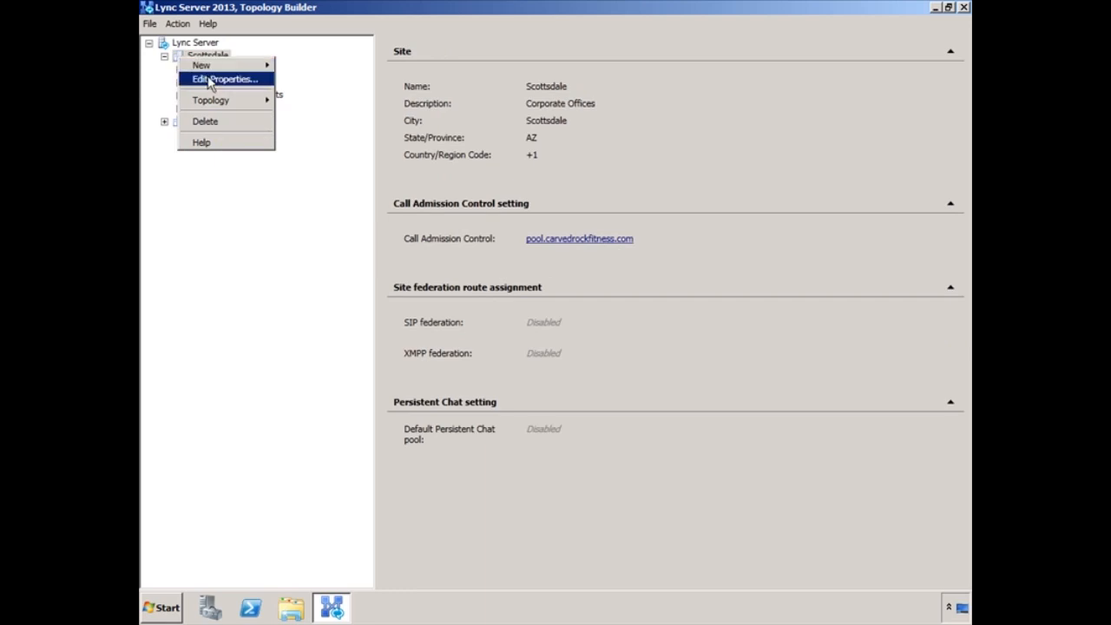
left_click(209, 79)
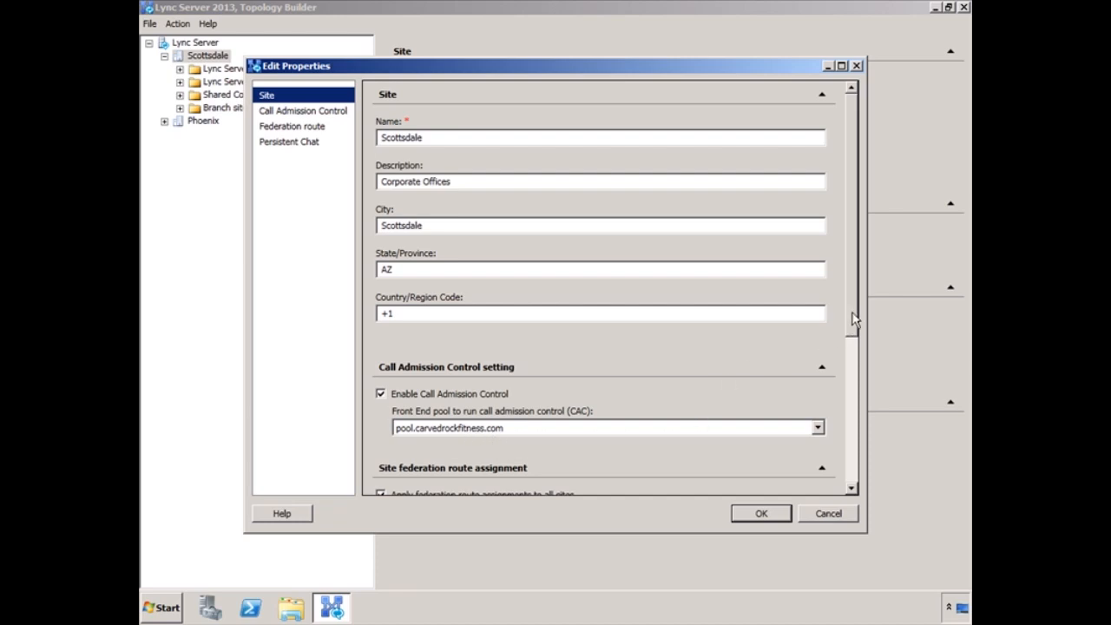
left_click_drag(854, 319, 862, 434)
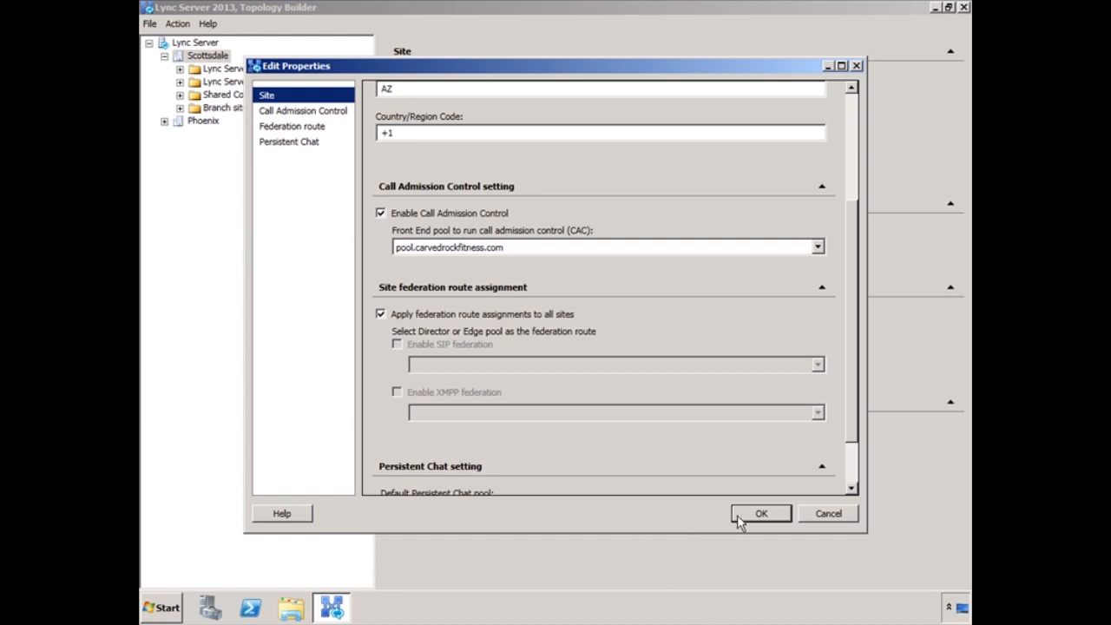
left_click(821, 517)
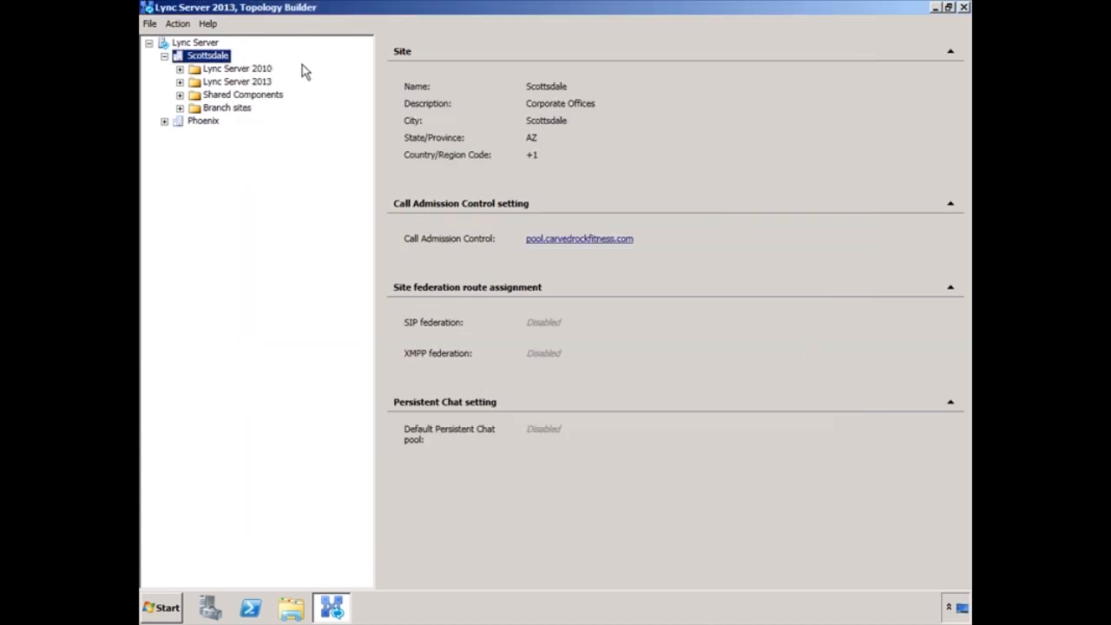
Step: In pool.carvedrockfitness.com properties, enable Dial-in (PSTN) conferencing and Office Web Apps Server association
left_click(180, 82)
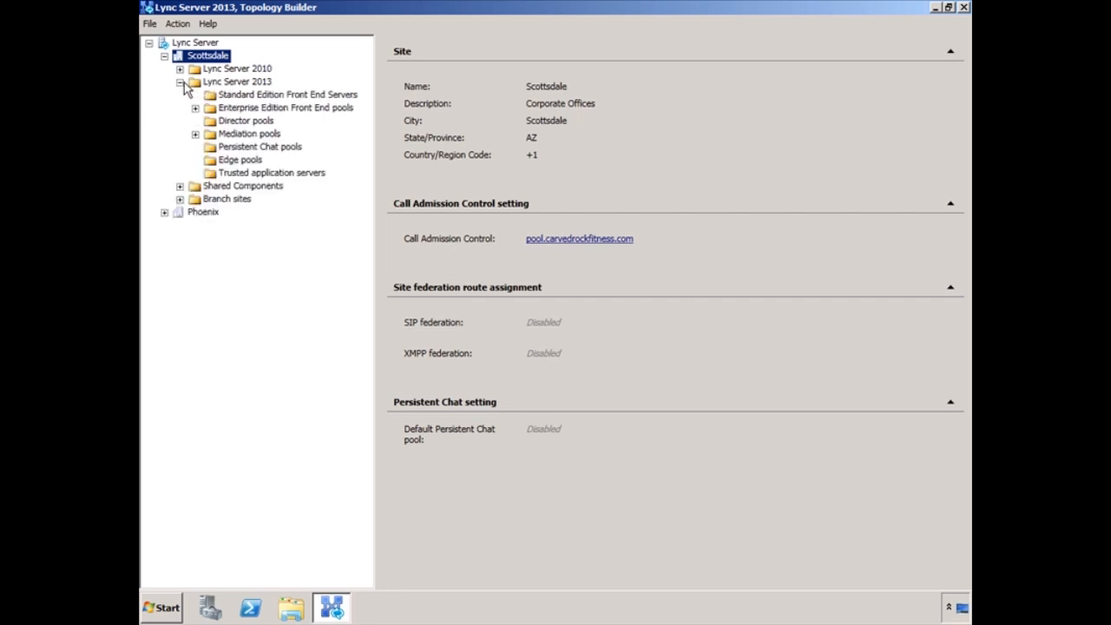
left_click(195, 108)
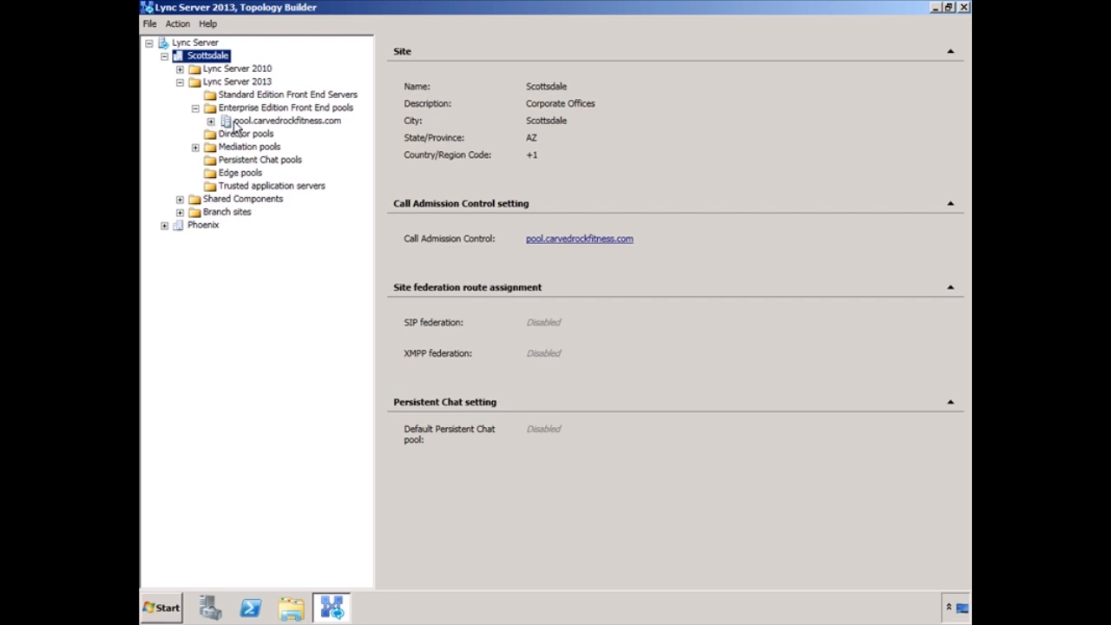
left_click(236, 124)
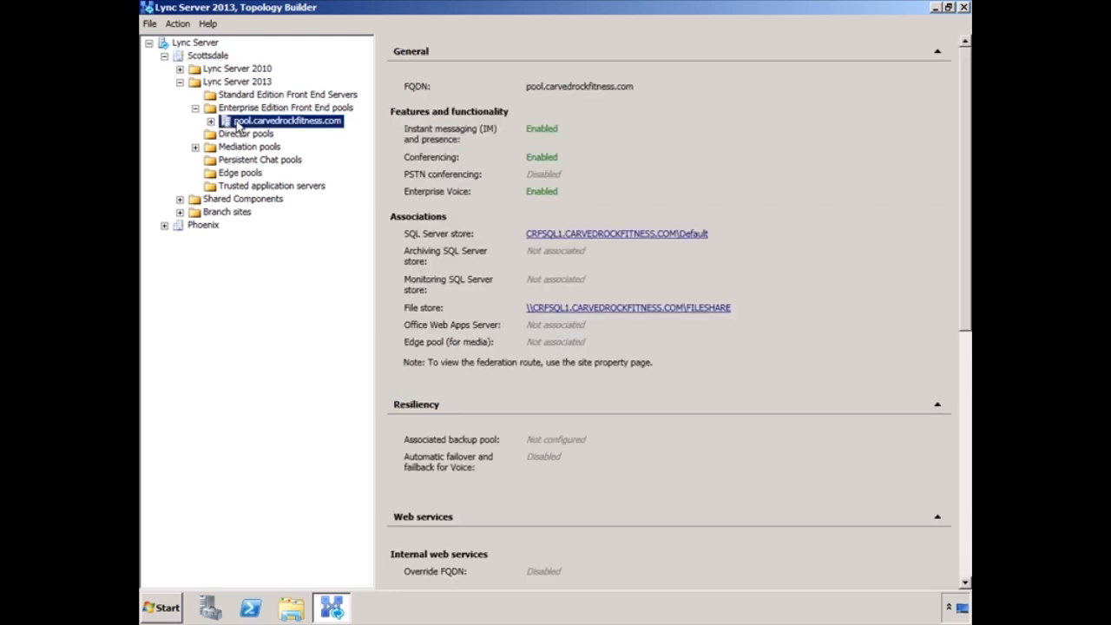
right_click(238, 126)
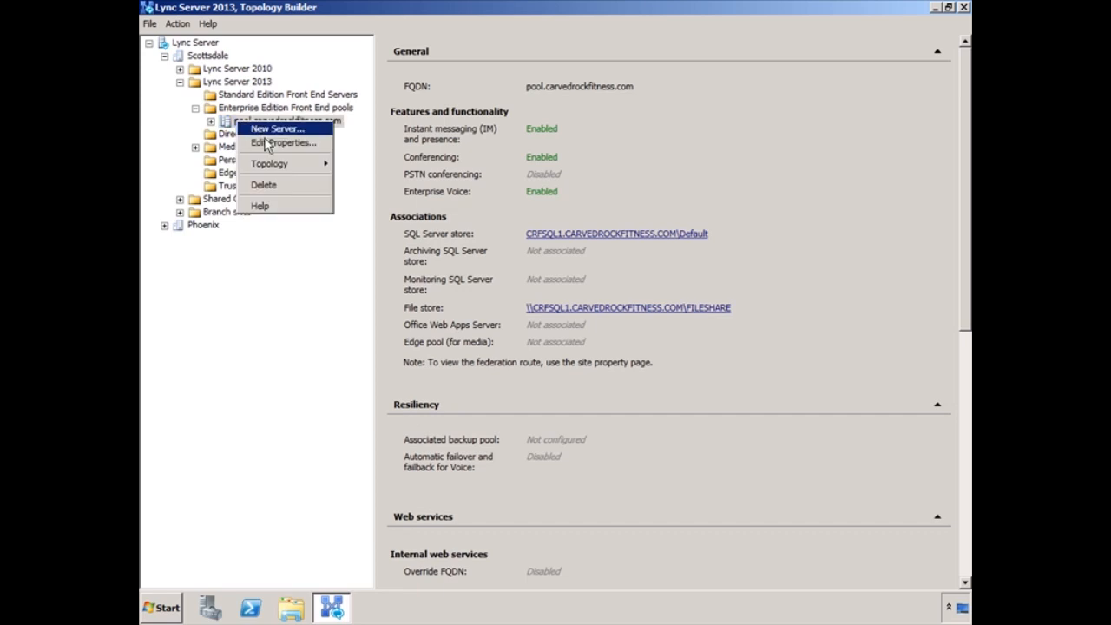
left_click(267, 143)
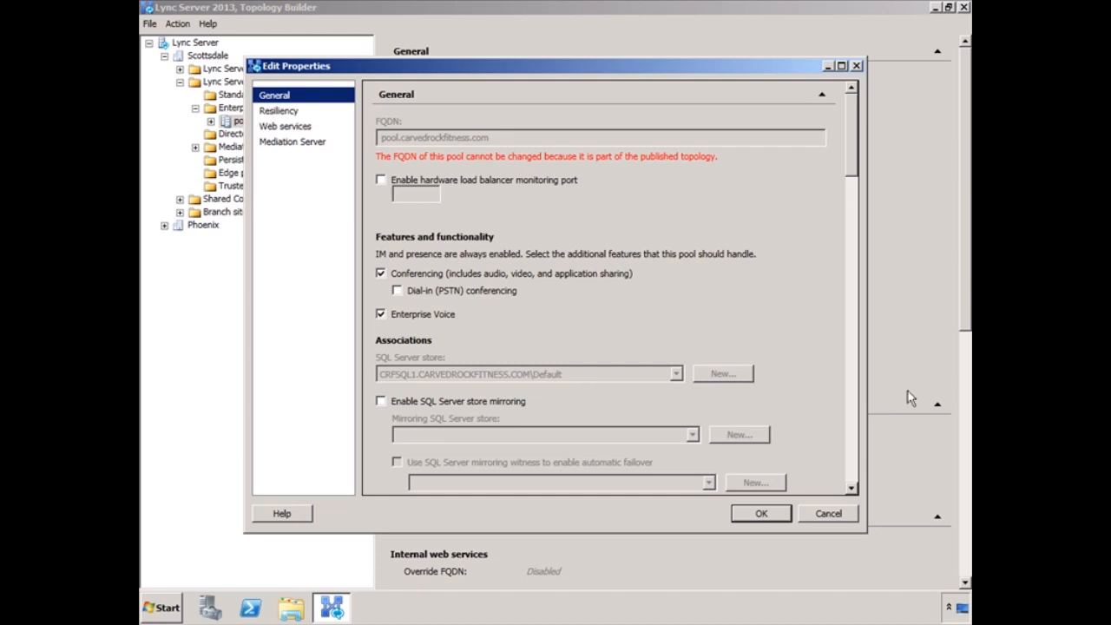
left_click(401, 292)
left_click_drag(857, 161, 862, 321)
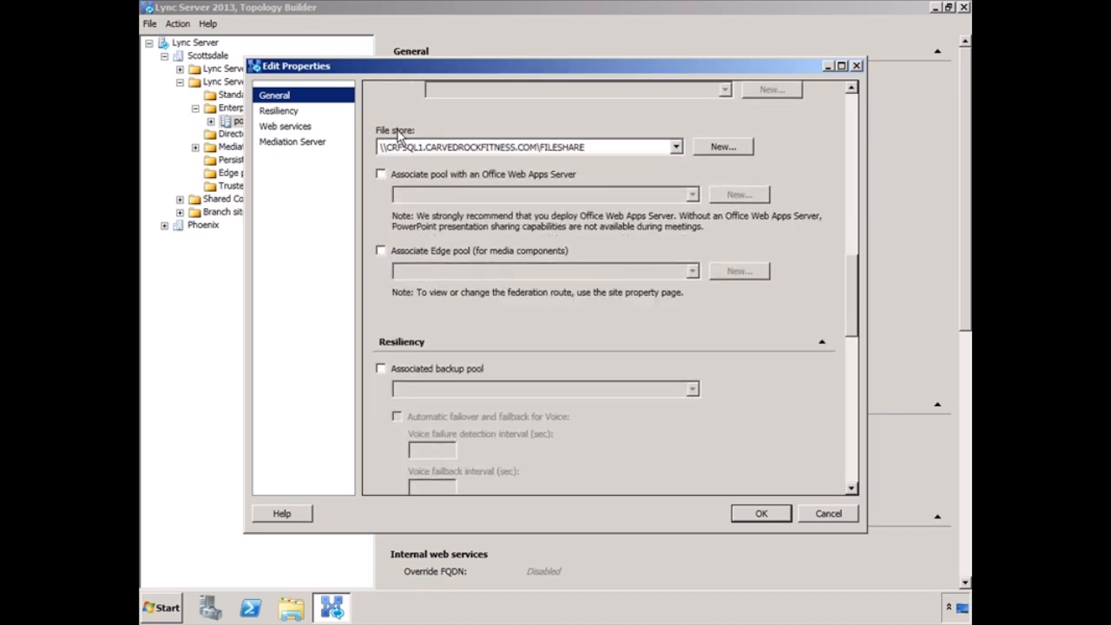
left_click(382, 174)
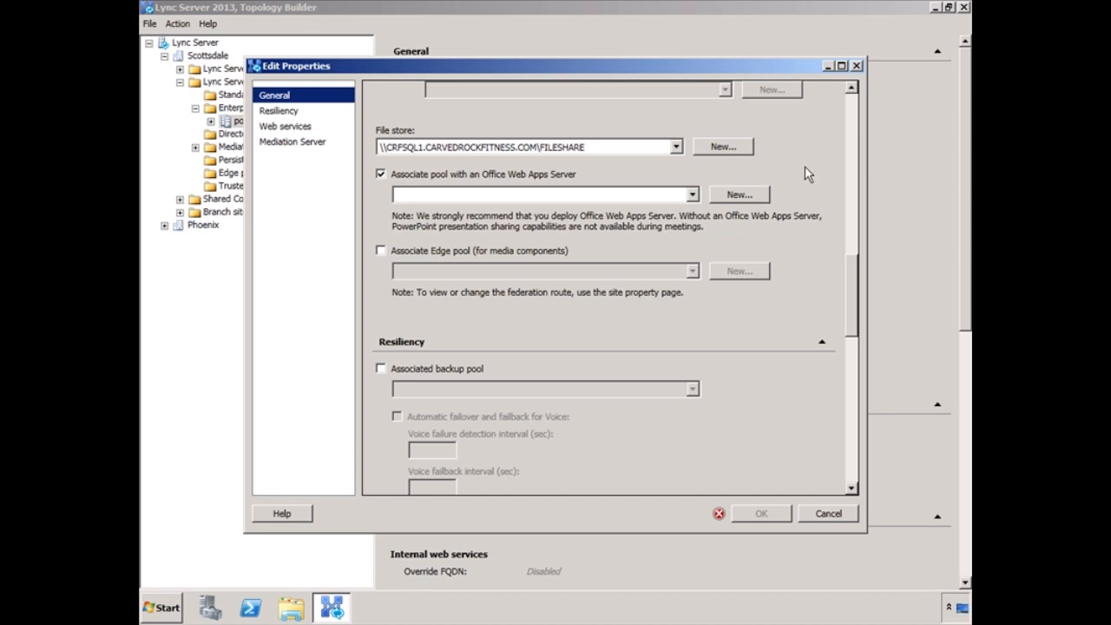
Step: Define a new Office Web Apps Server 'wac' with FQDN crf01.carvedrockfitness.com
left_click(730, 198)
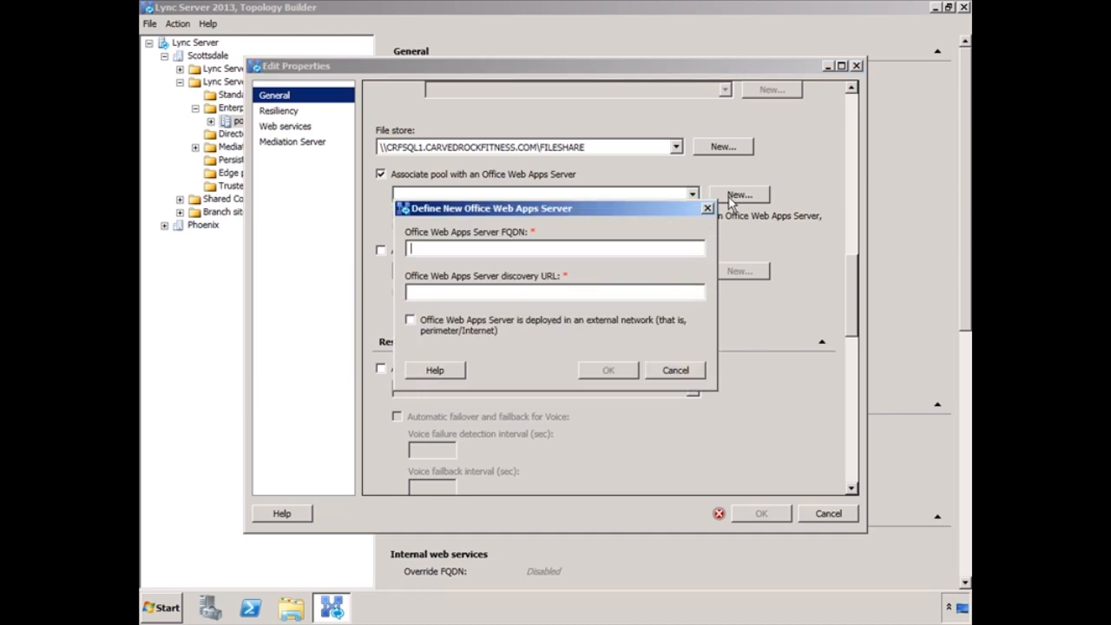
type("wac")
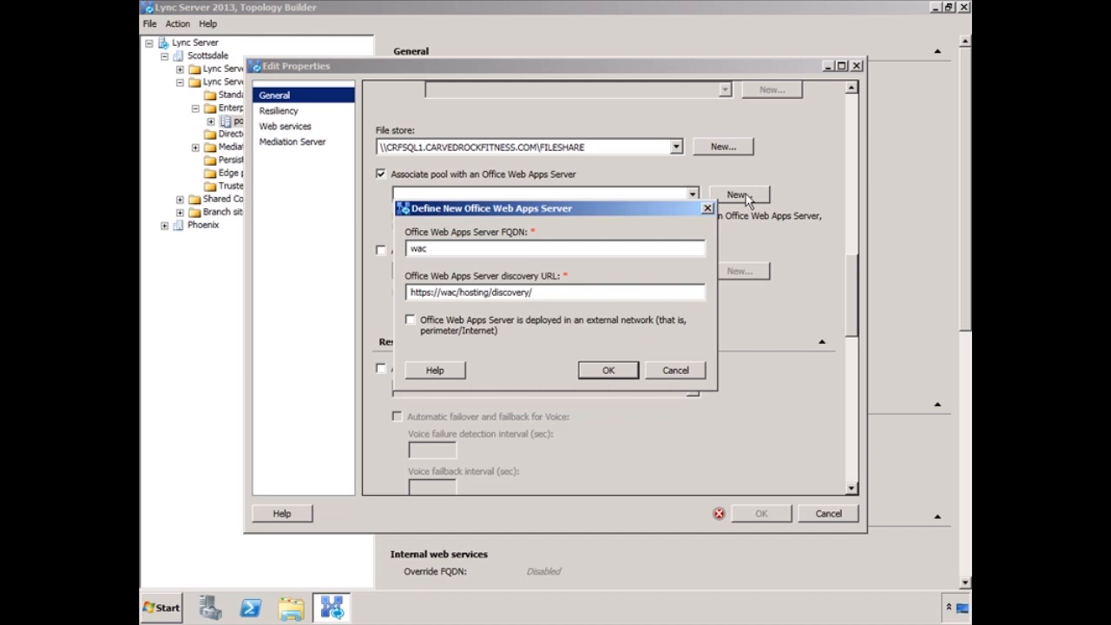
type("crf01")
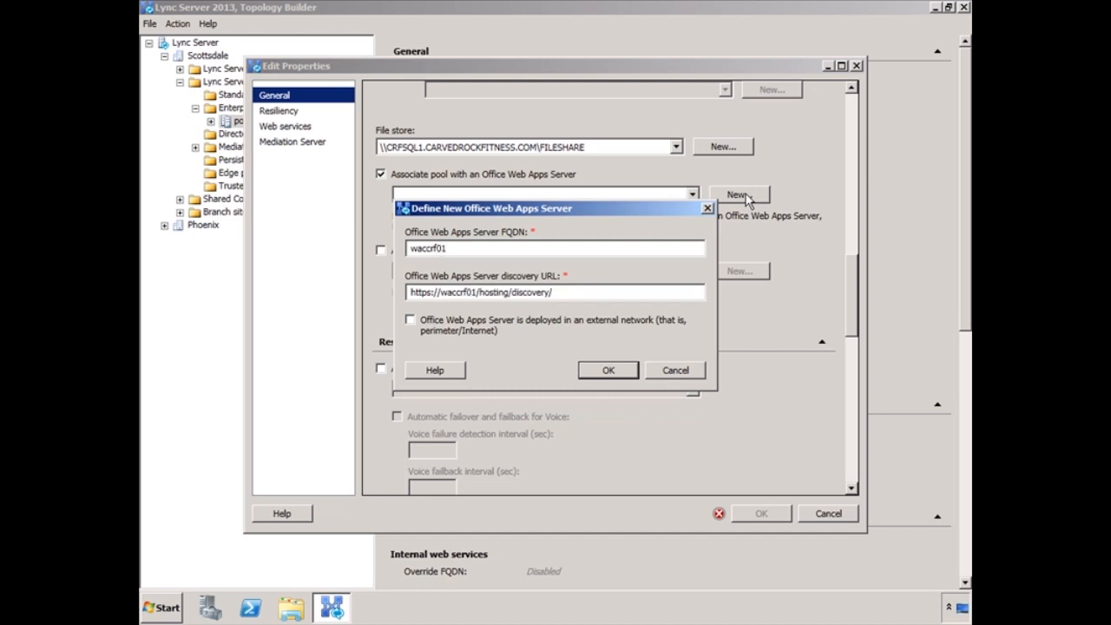
type(".carved")
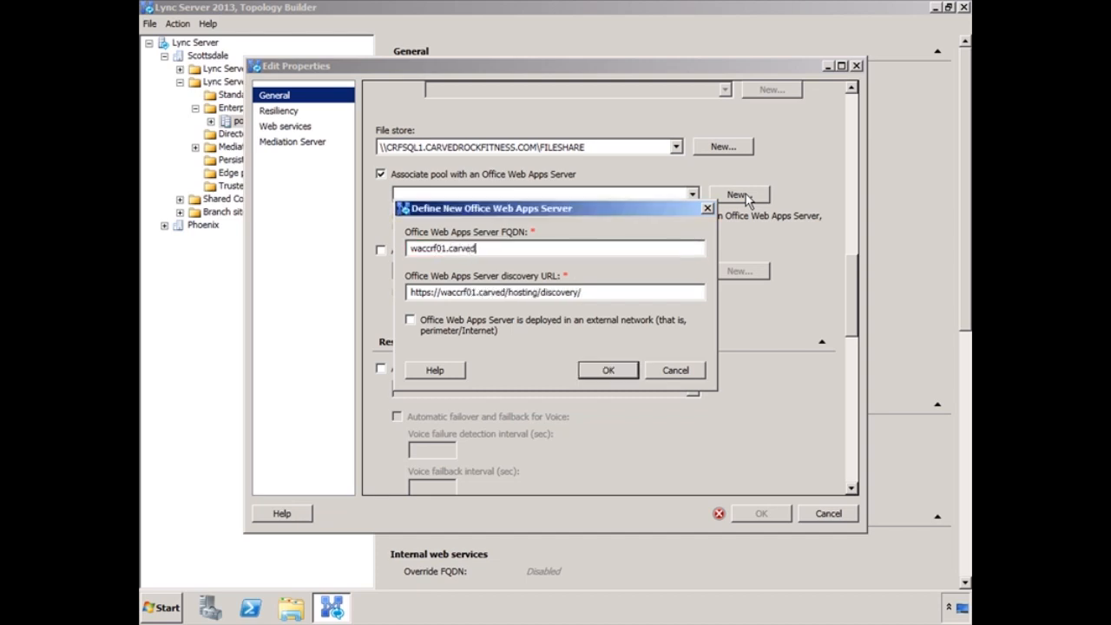
type("rockfitness.com")
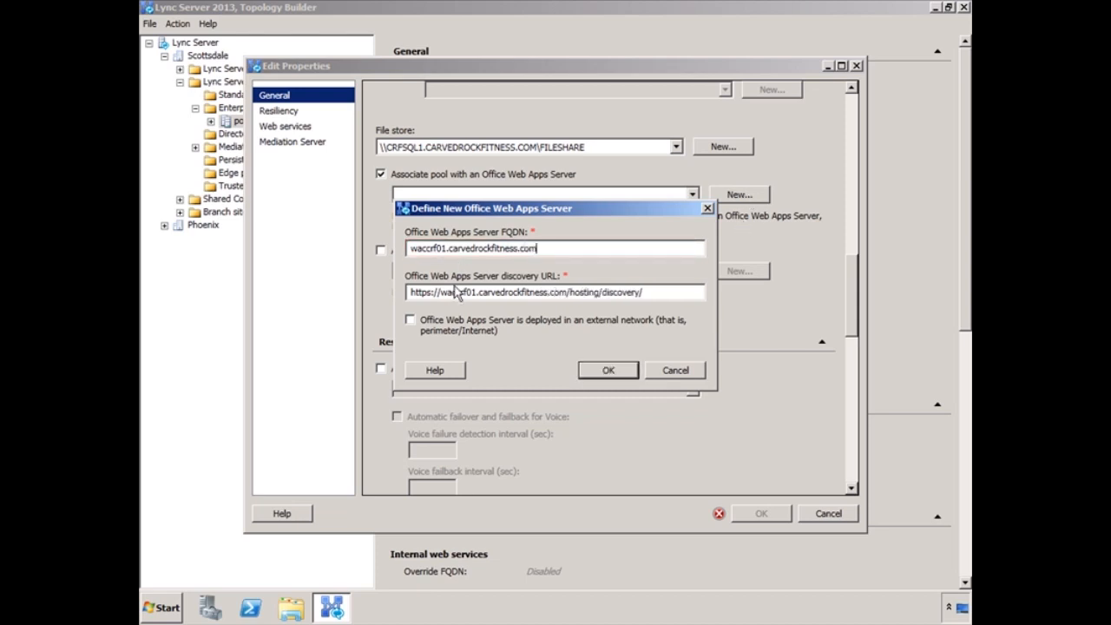
left_click(623, 374)
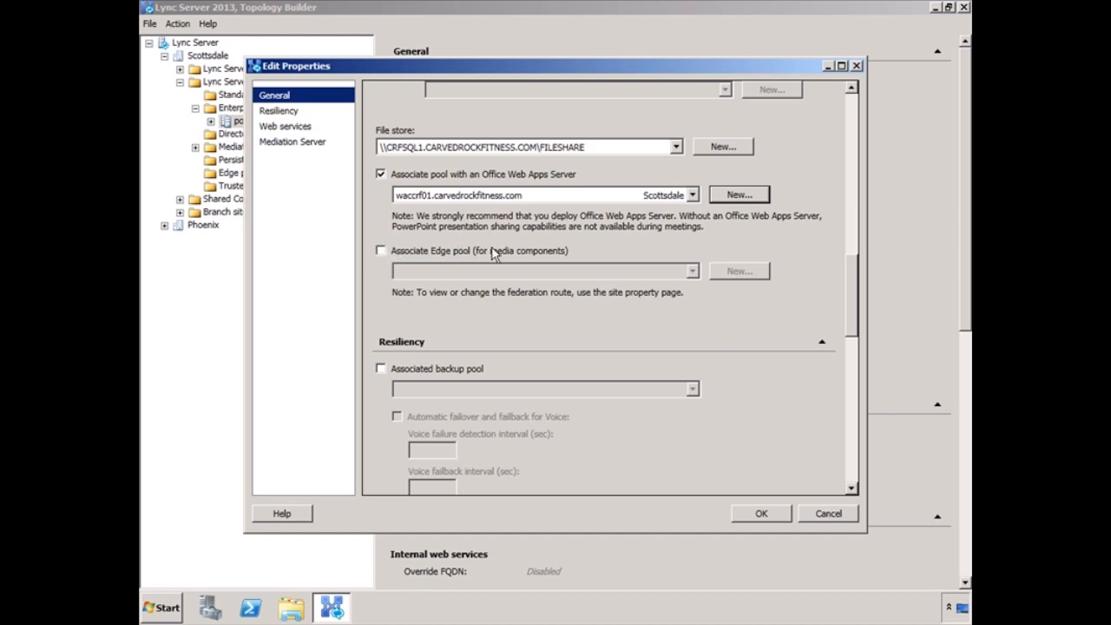
Step: Check the Mediation Server TLS listening port and accept the pool's properties
left_click_drag(857, 281, 863, 420)
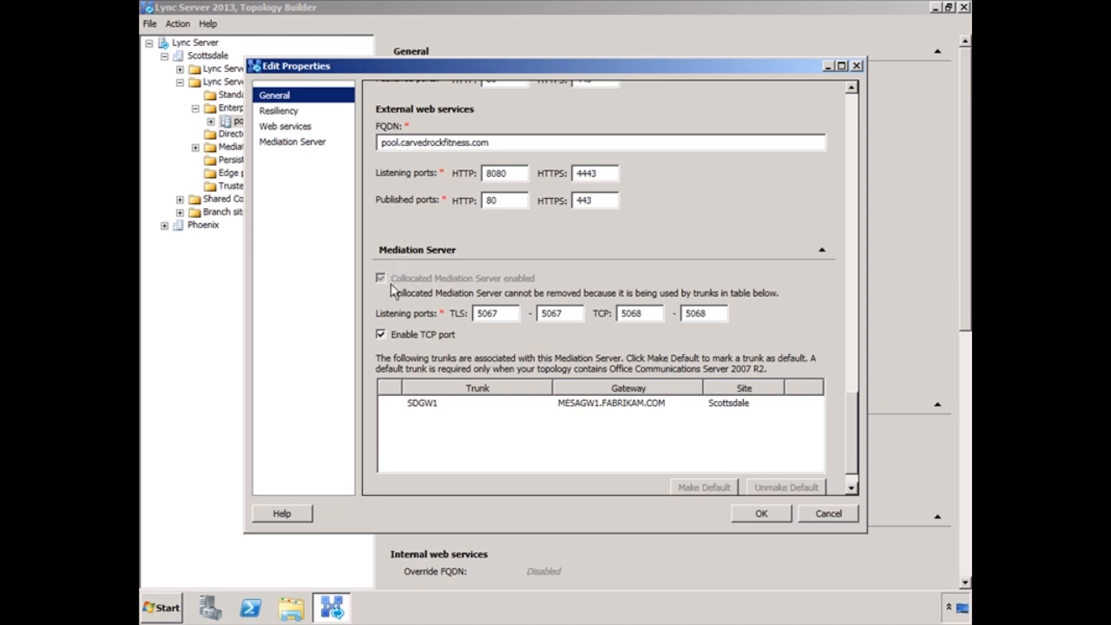
left_click(497, 320)
left_click(774, 519)
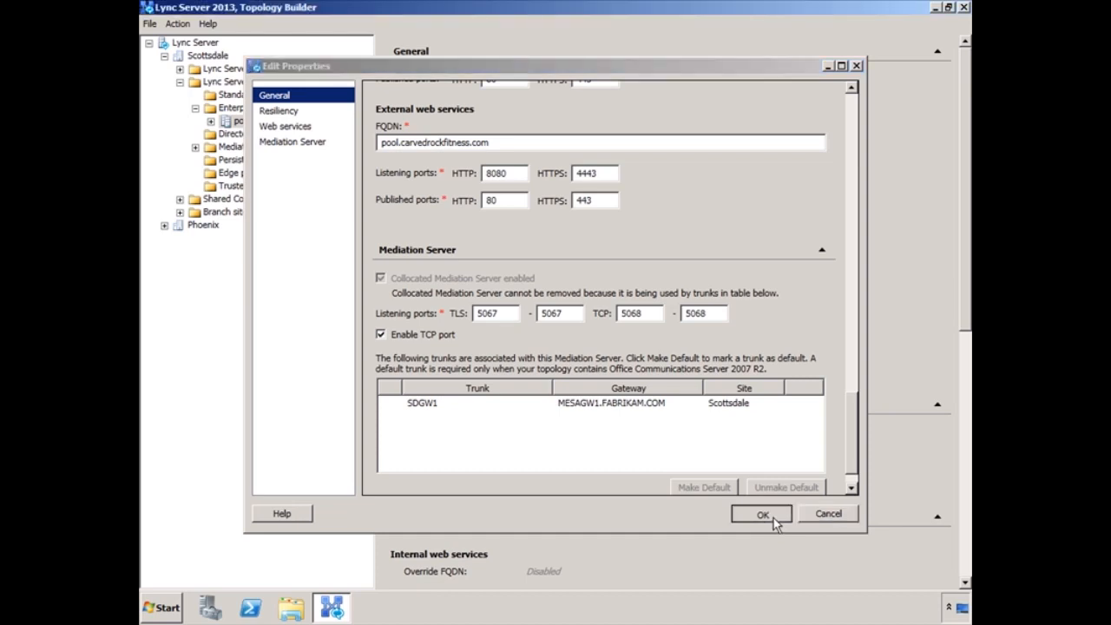
right_click(186, 46)
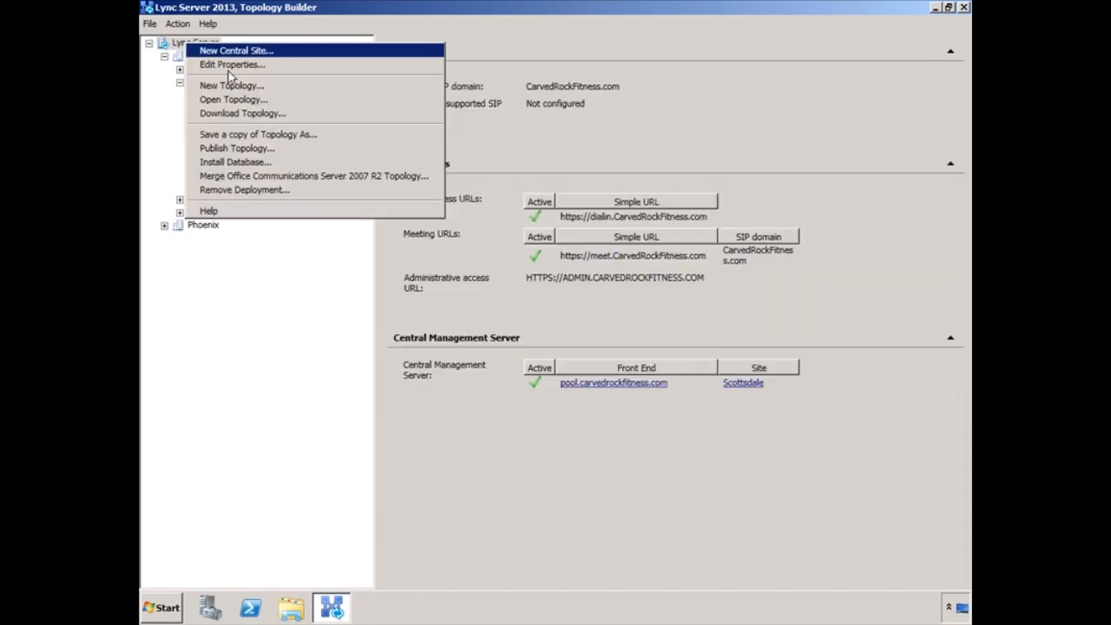
Step: Run the Publish Topology wizard through to success and close it
left_click(246, 148)
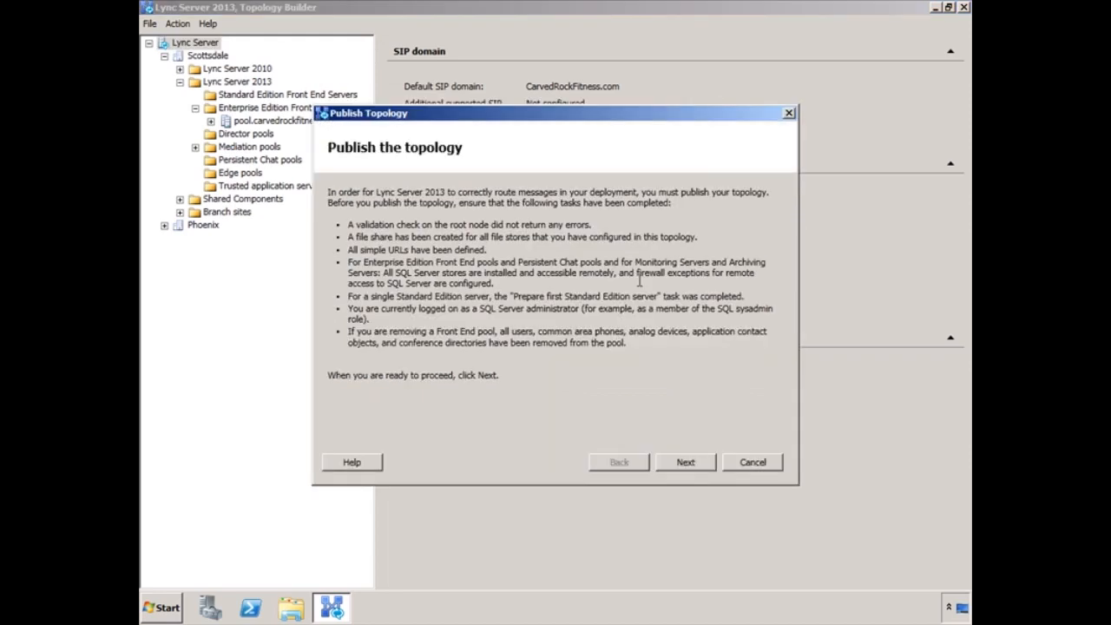
left_click(687, 462)
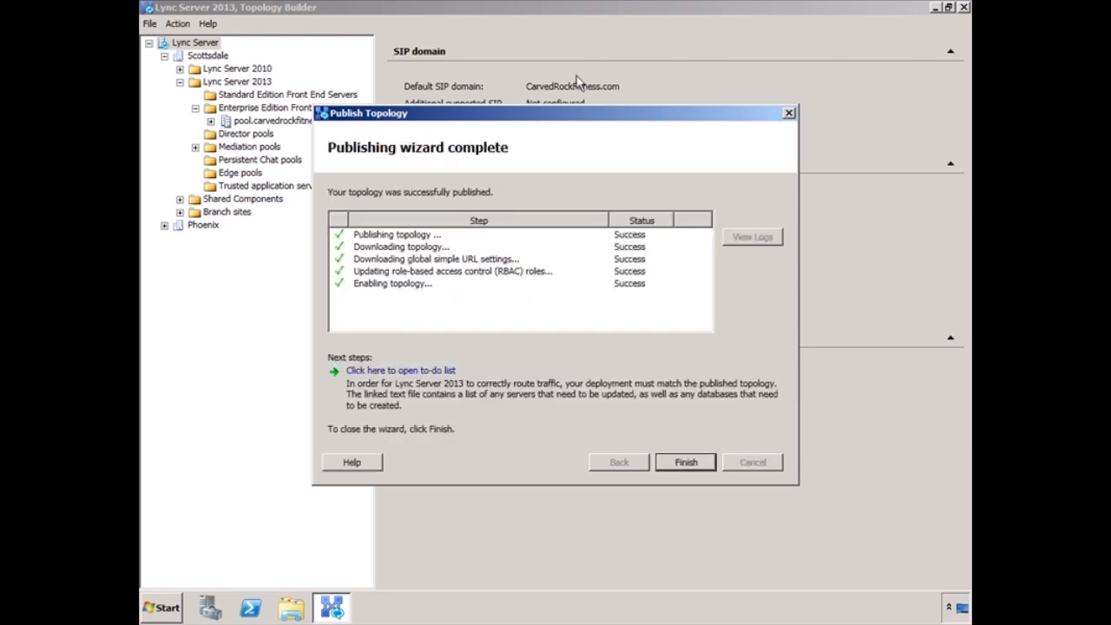
left_click(686, 462)
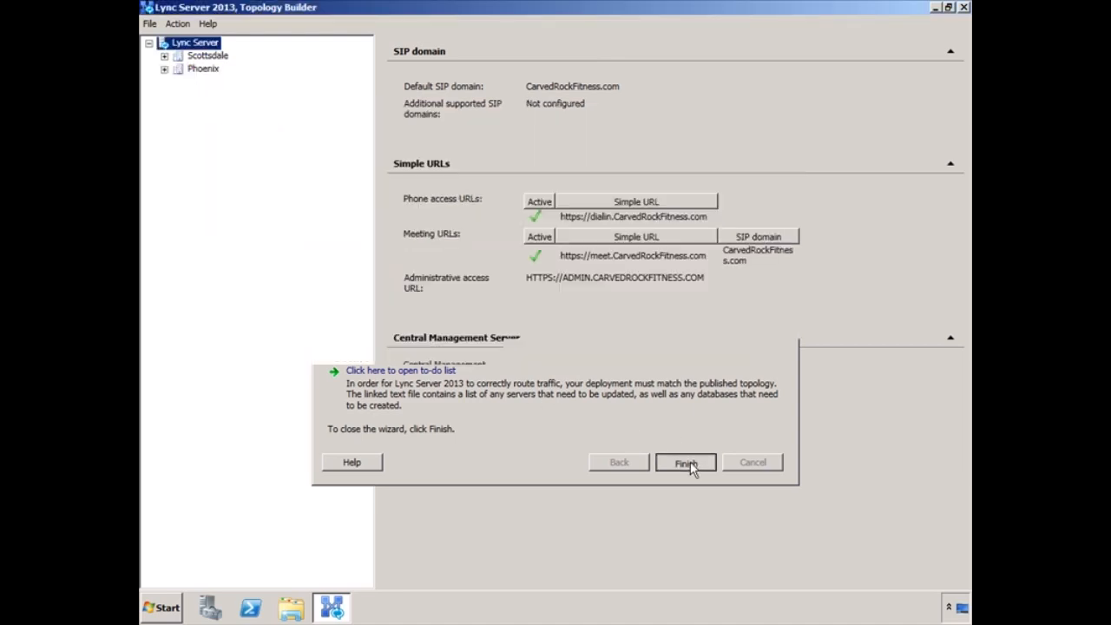
Step: Close Topology Builder, launch Lync Server Control Panel and sign in as administrator with the account password
left_click(964, 8)
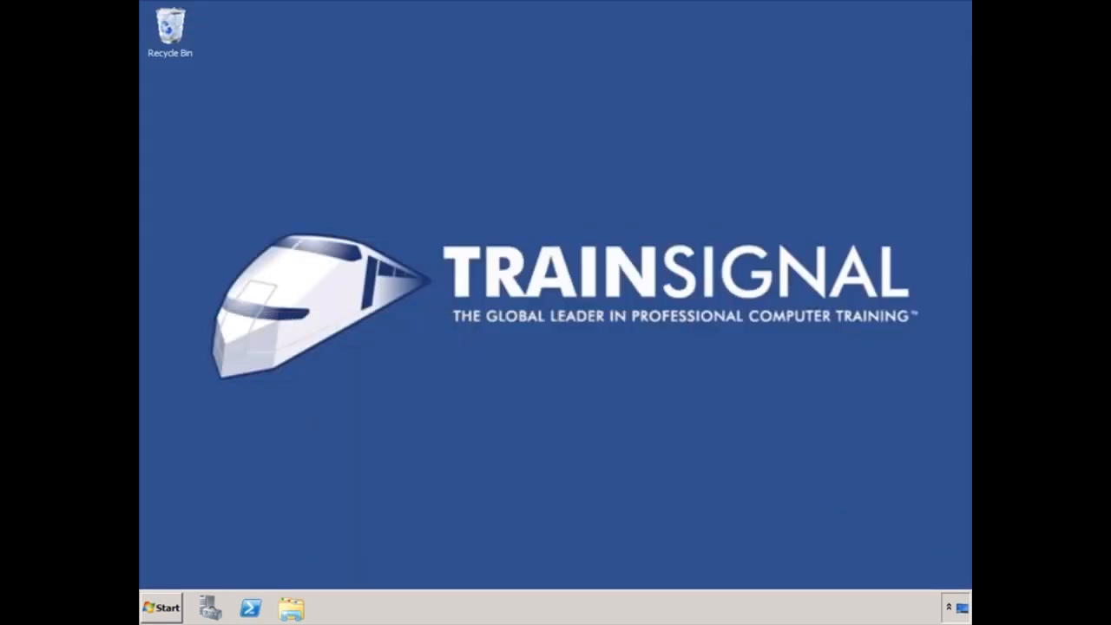
left_click(151, 606)
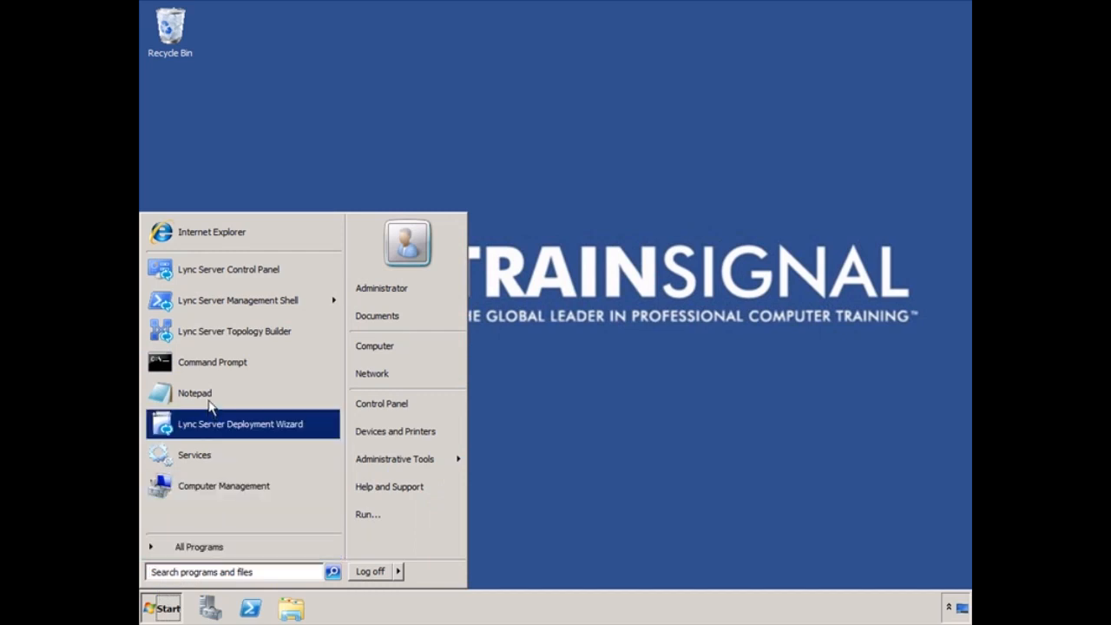
left_click(227, 269)
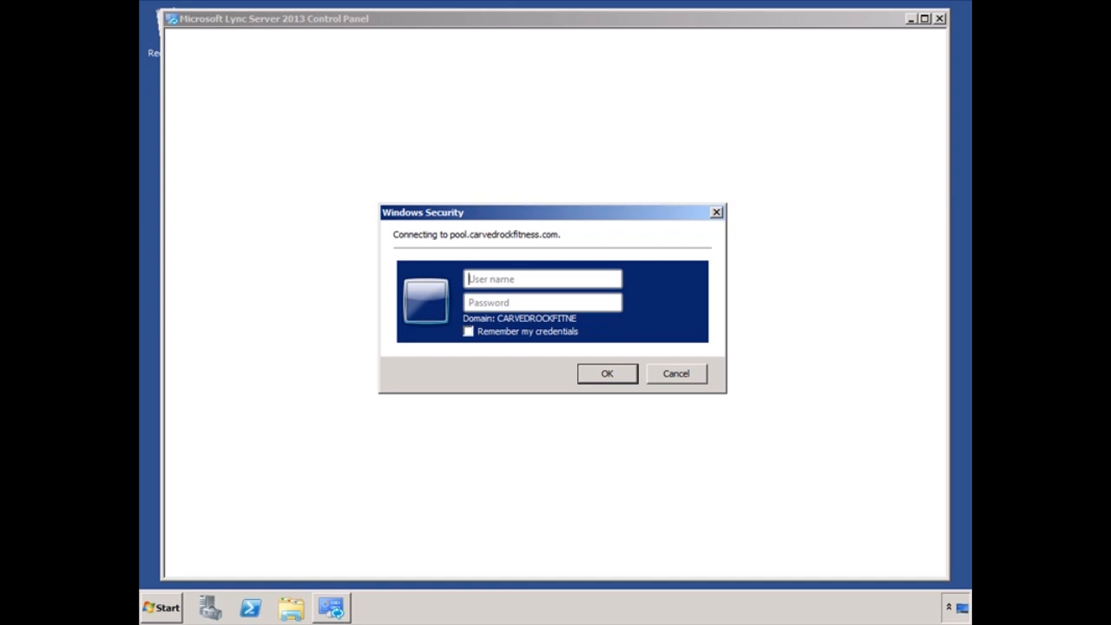
type("administrator")
key("Tab")
type("******")
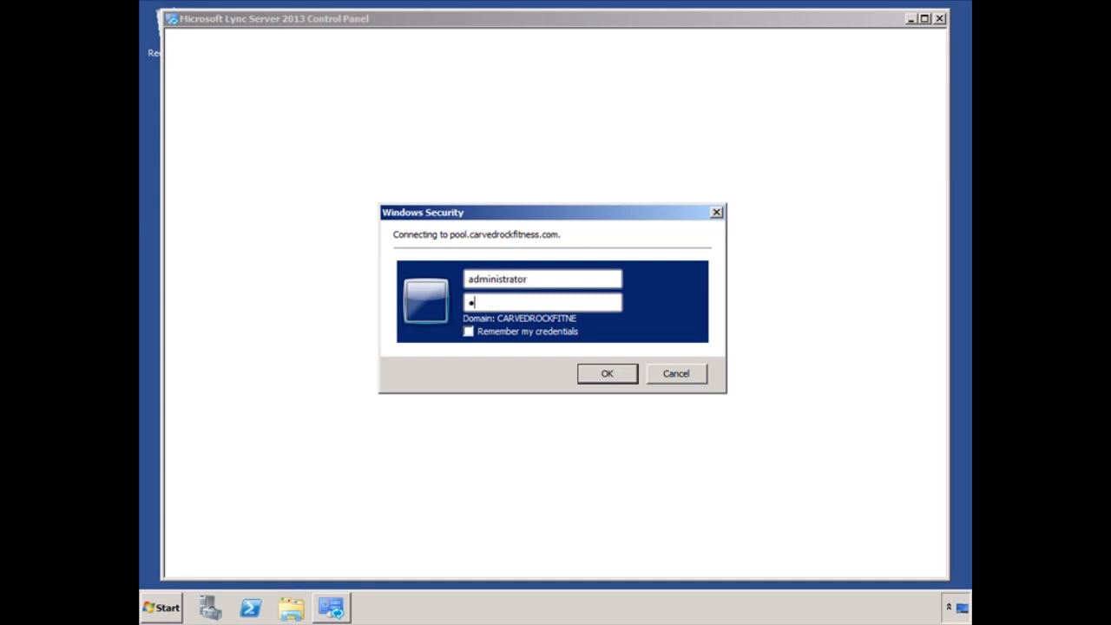
type("***")
left_click(607, 374)
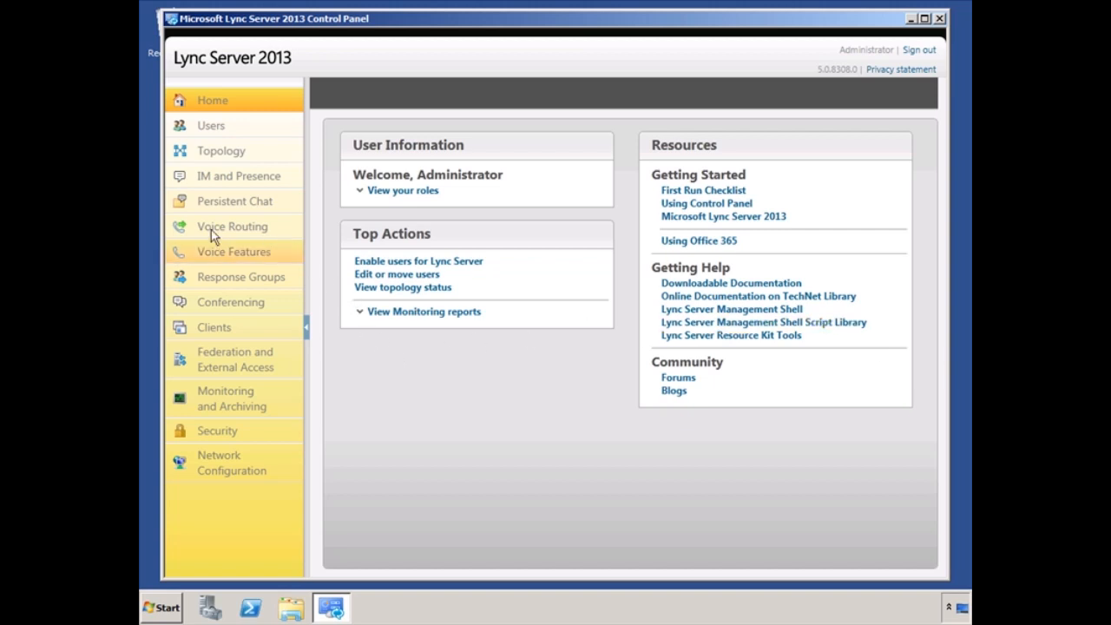
Step: Under Voice Routing > Dial Plan, give the Scottsdale dial plan conferencing region 'Scottsdale'
left_click(211, 229)
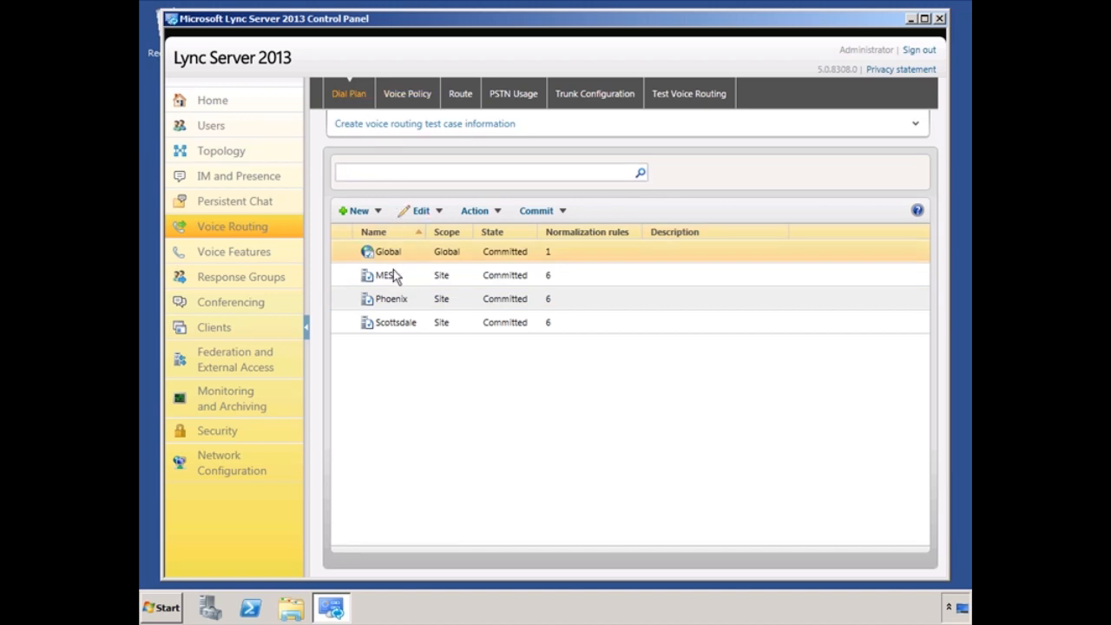
double_click(397, 326)
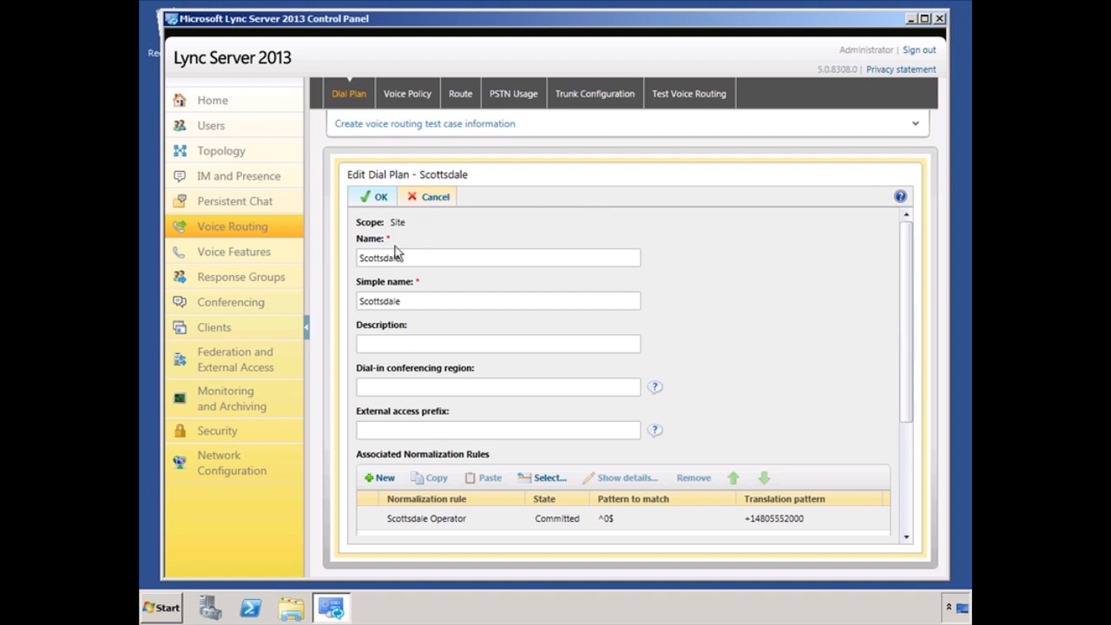
left_click(382, 387)
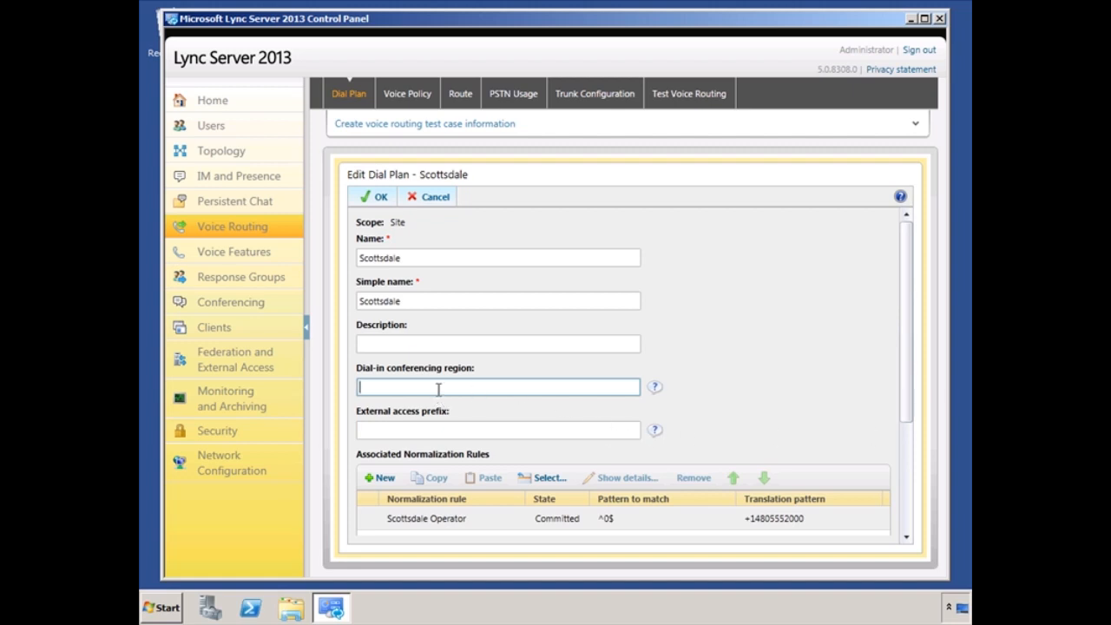
type("Scottsdale")
left_click(382, 194)
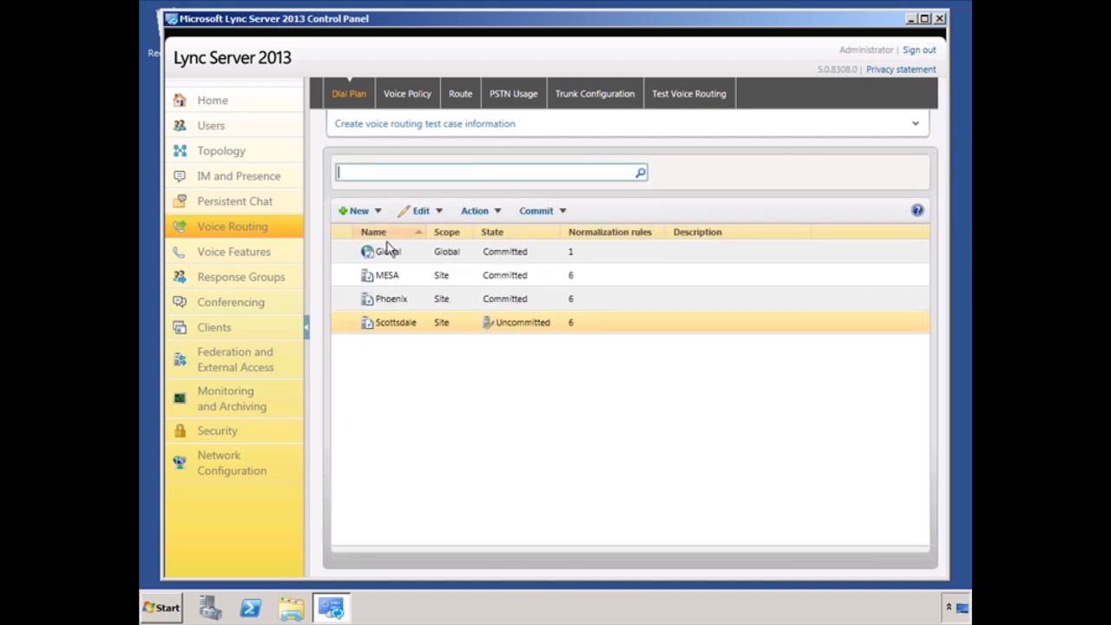
Step: Give the Phoenix dial plan dial-in conferencing region 'Phoenix'
left_click(403, 304)
double_click(403, 304)
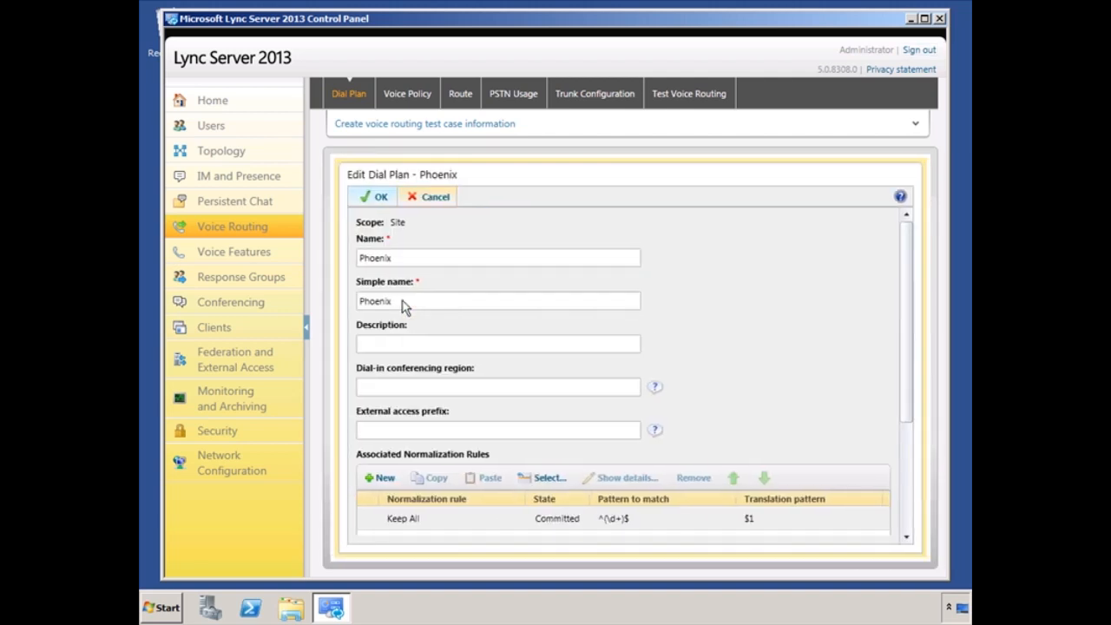
left_click(371, 387)
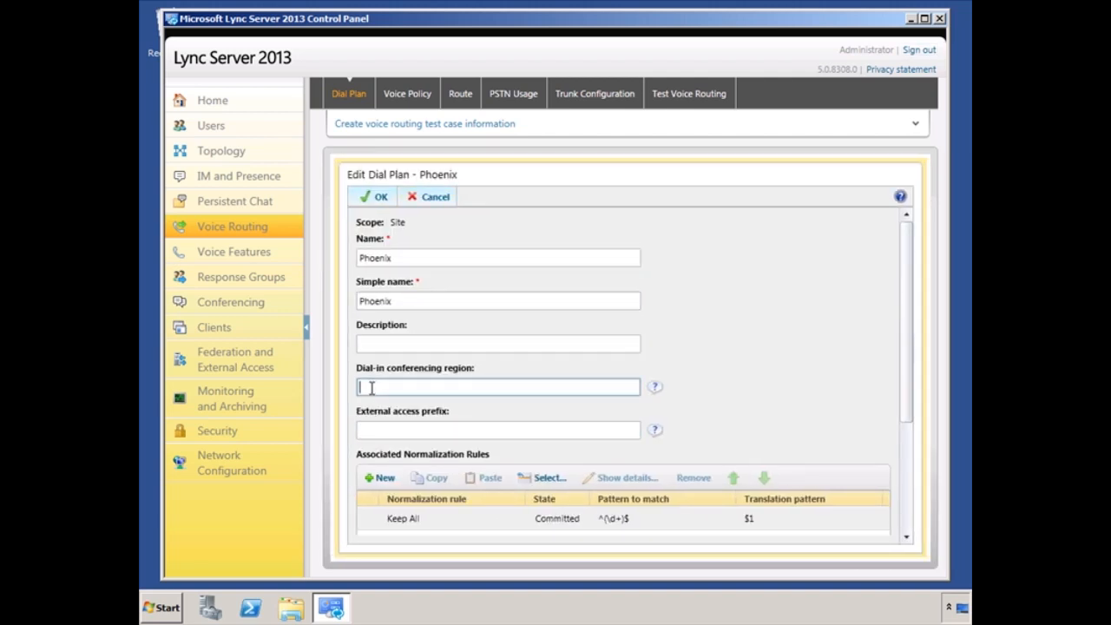
type("Phoenix")
left_click(378, 199)
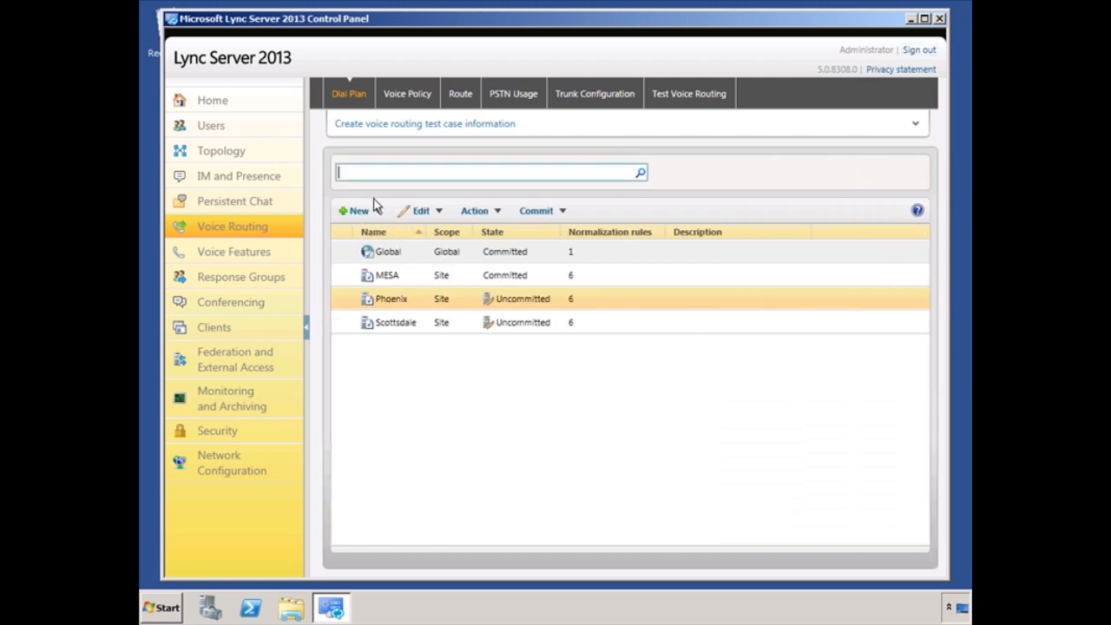
Step: Commit all uncommitted dial plan changes and dismiss the success message
left_click(537, 211)
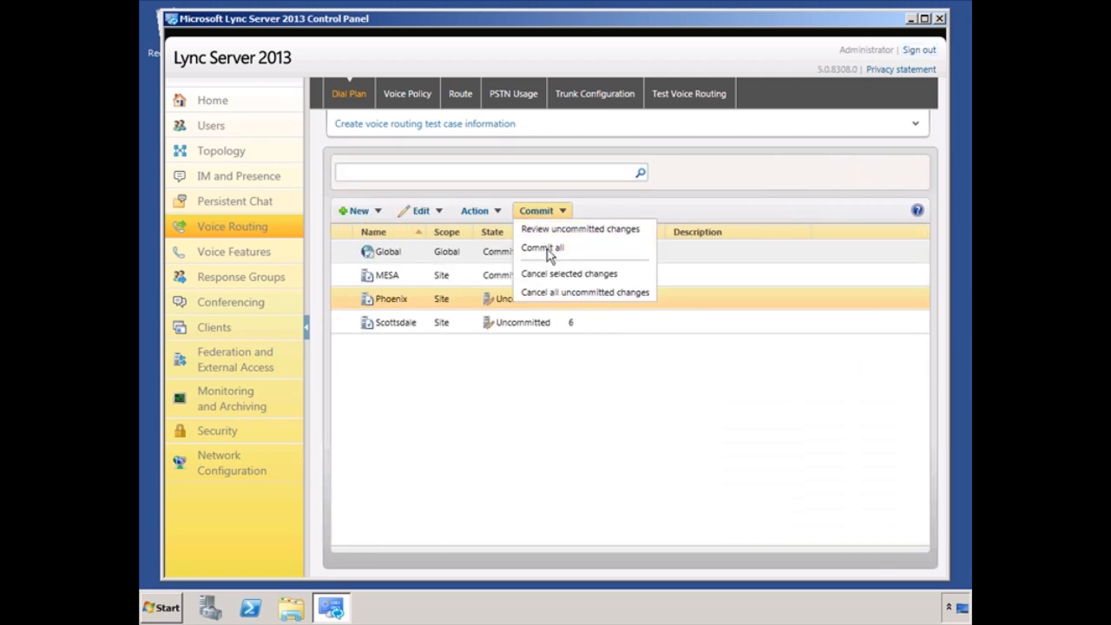
left_click(549, 248)
left_click(730, 472)
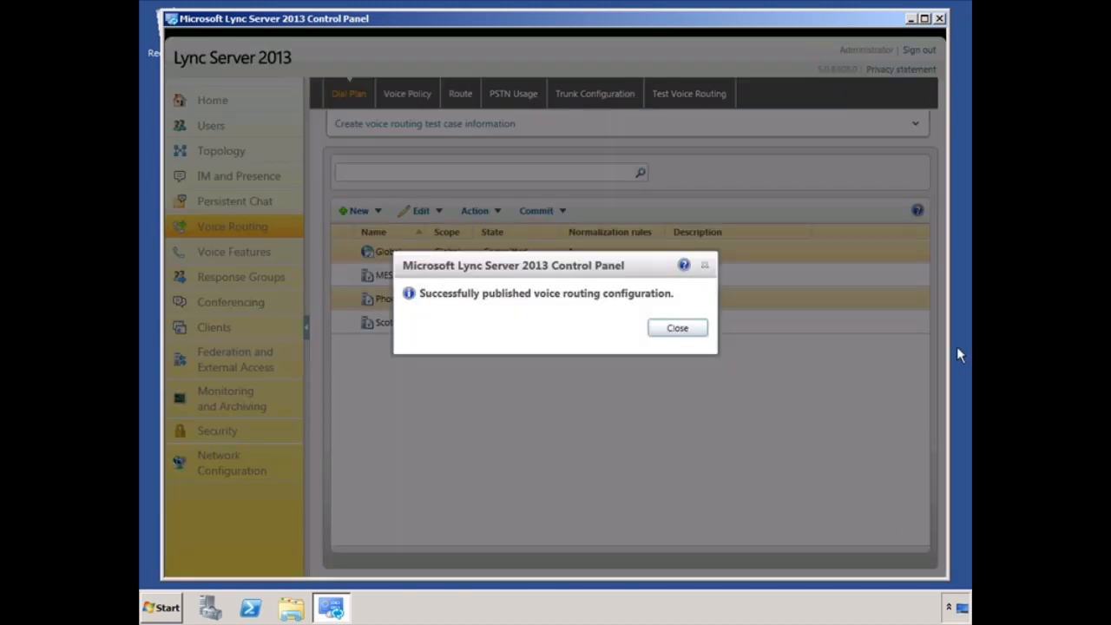
left_click(677, 328)
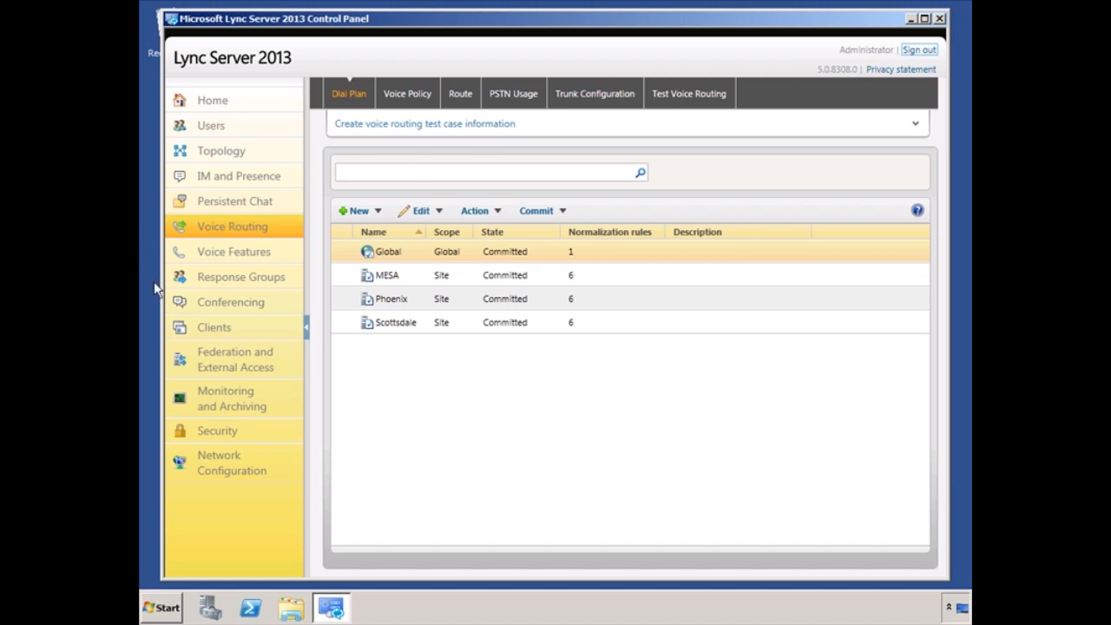
Step: Create a new site-level Conferencing policy and assign it to the Scottsdale site
left_click(217, 308)
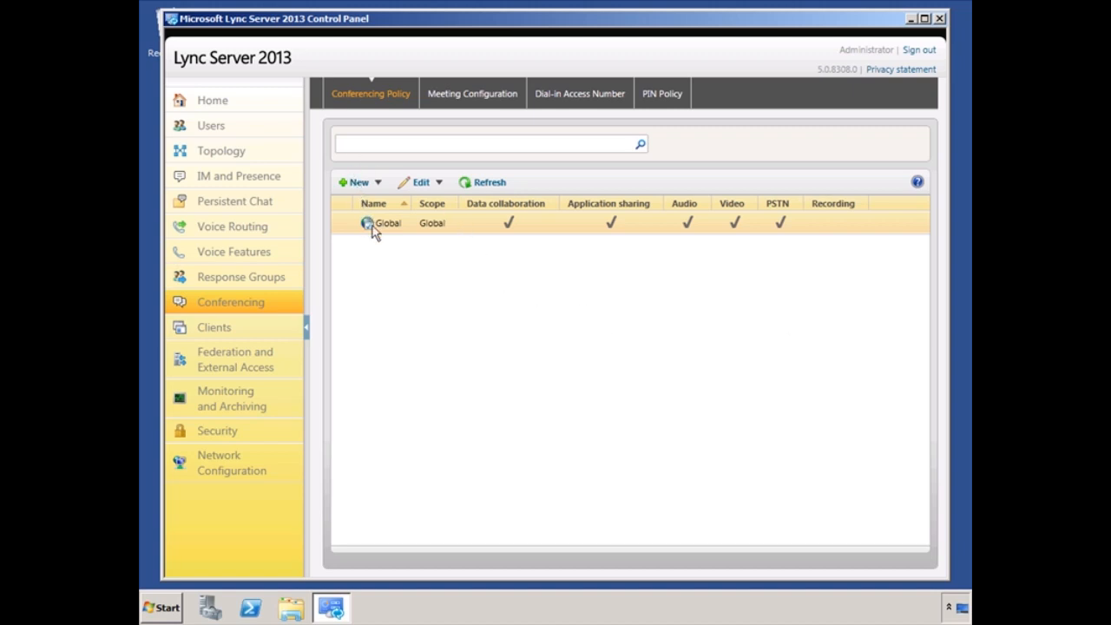
left_click(378, 184)
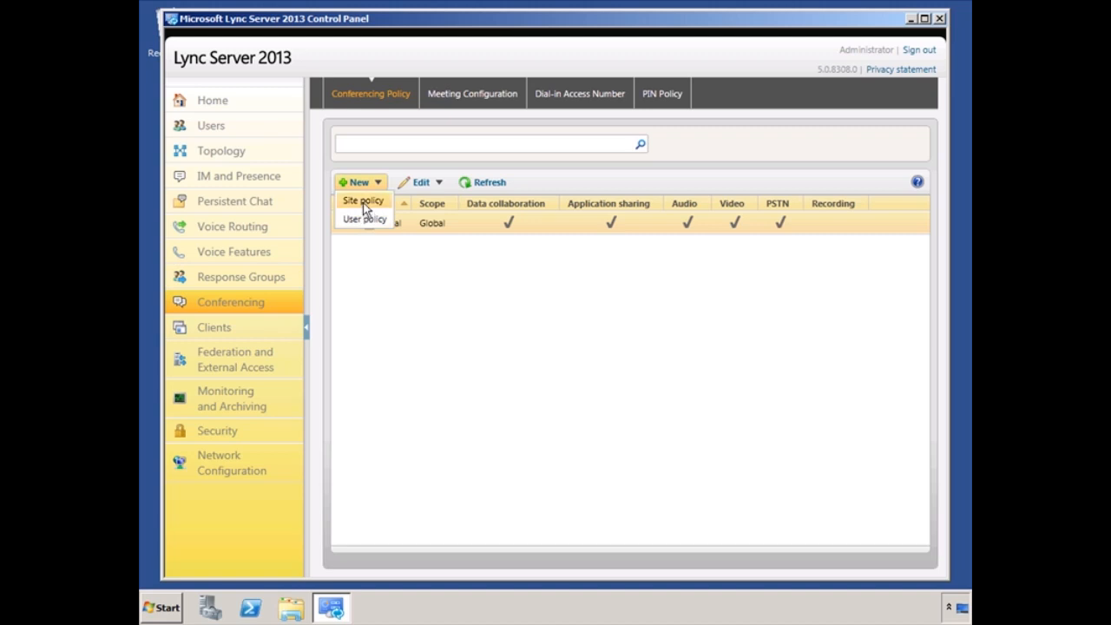
left_click(363, 201)
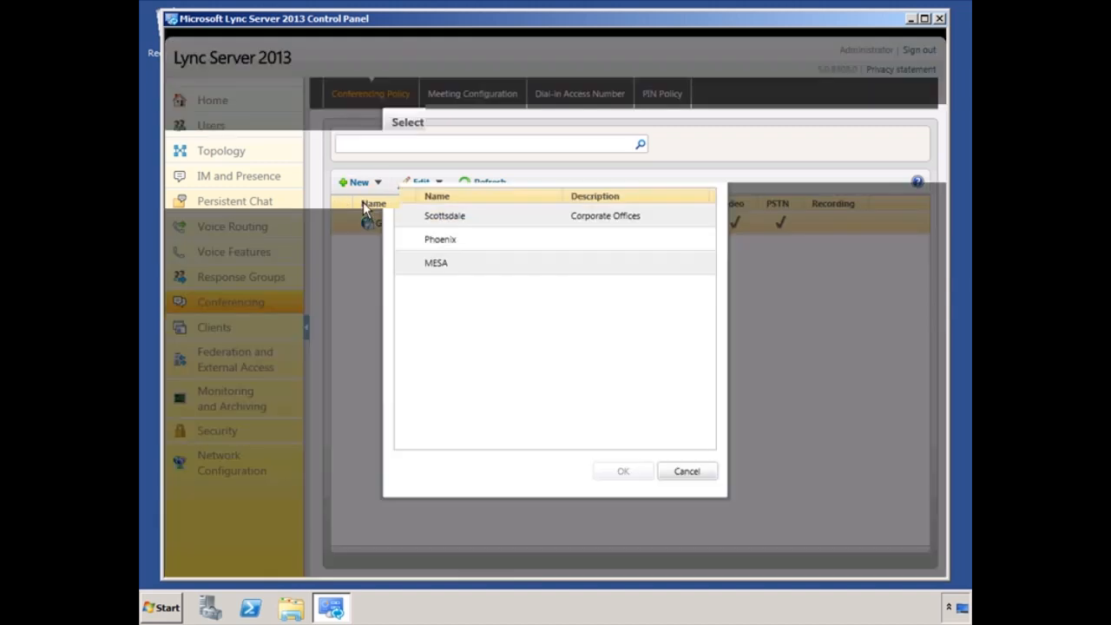
left_click(443, 220)
left_click(621, 473)
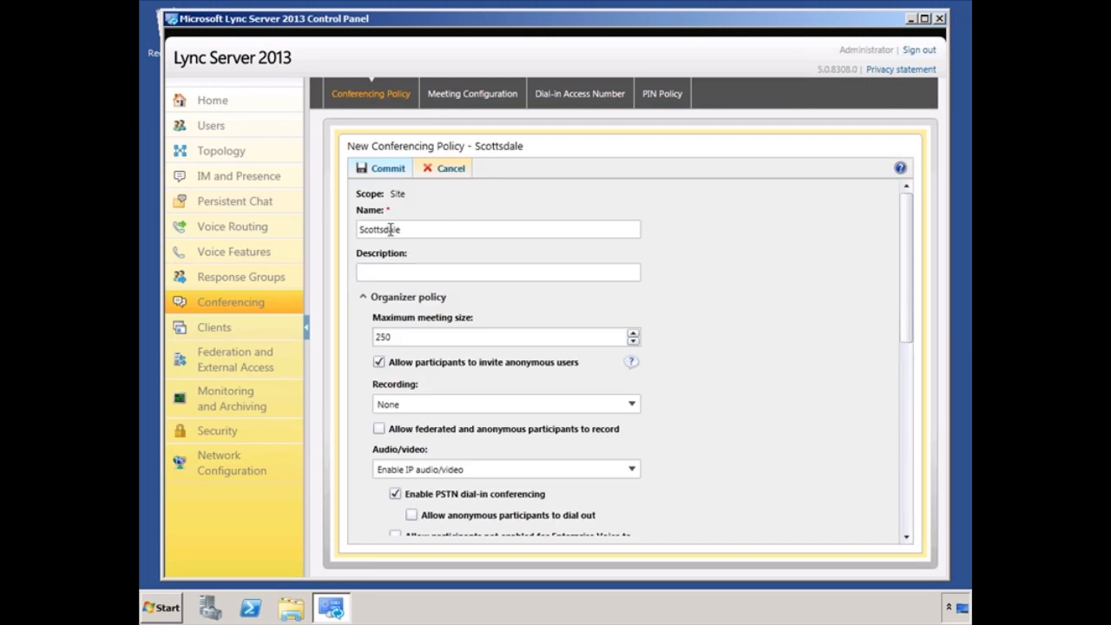
Step: Collapse the participant policy section and re-expand organizer policy settings in the Scottsdale form
left_click(399, 276)
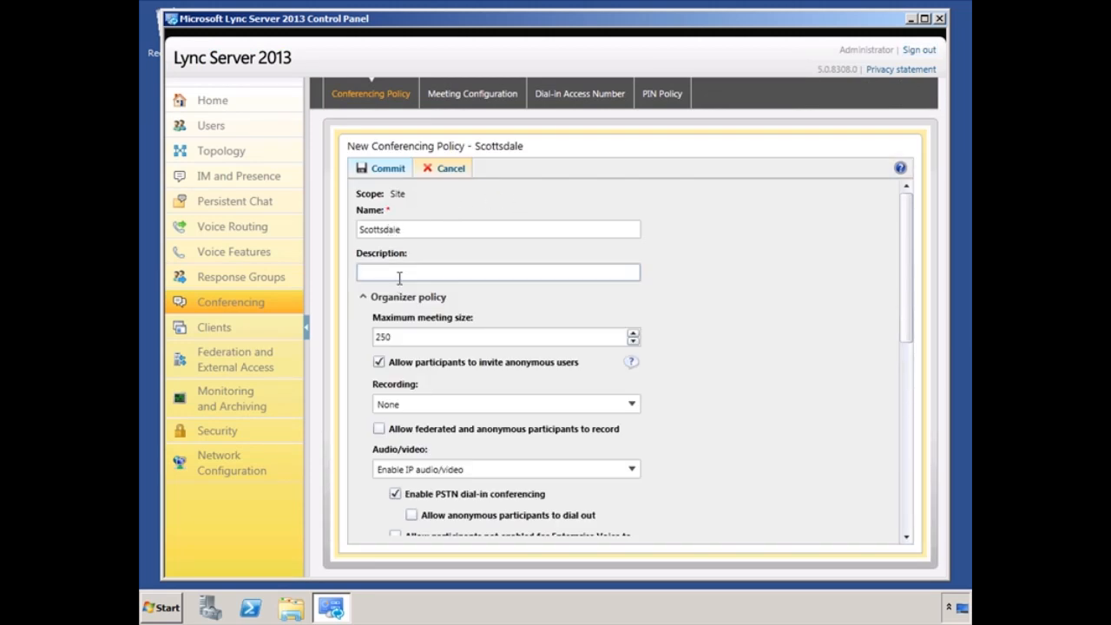
left_click(363, 297)
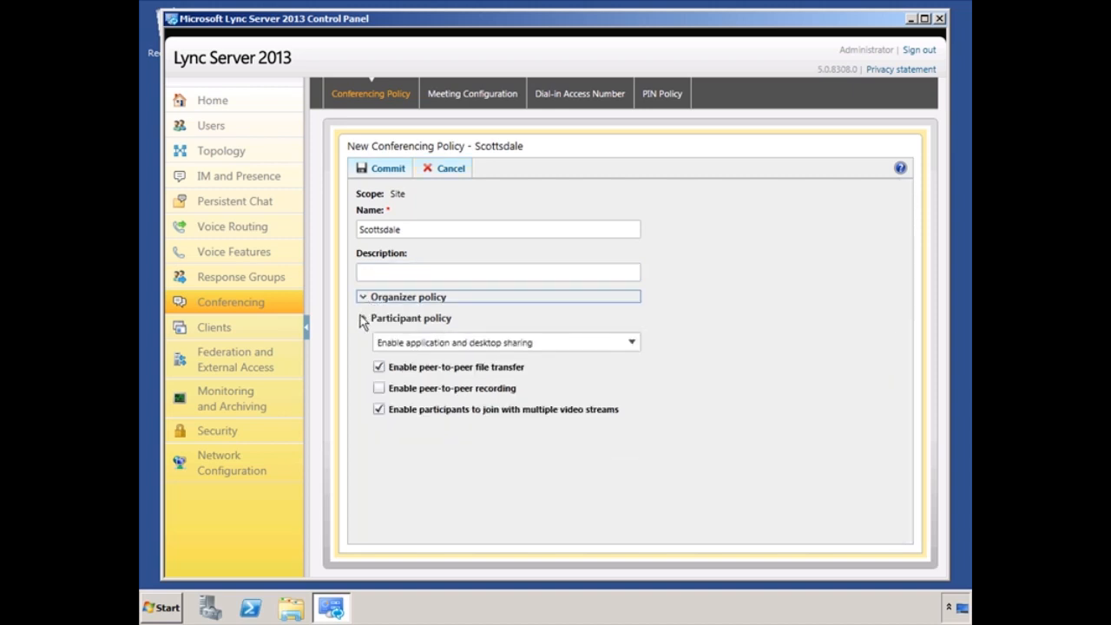
left_click(363, 319)
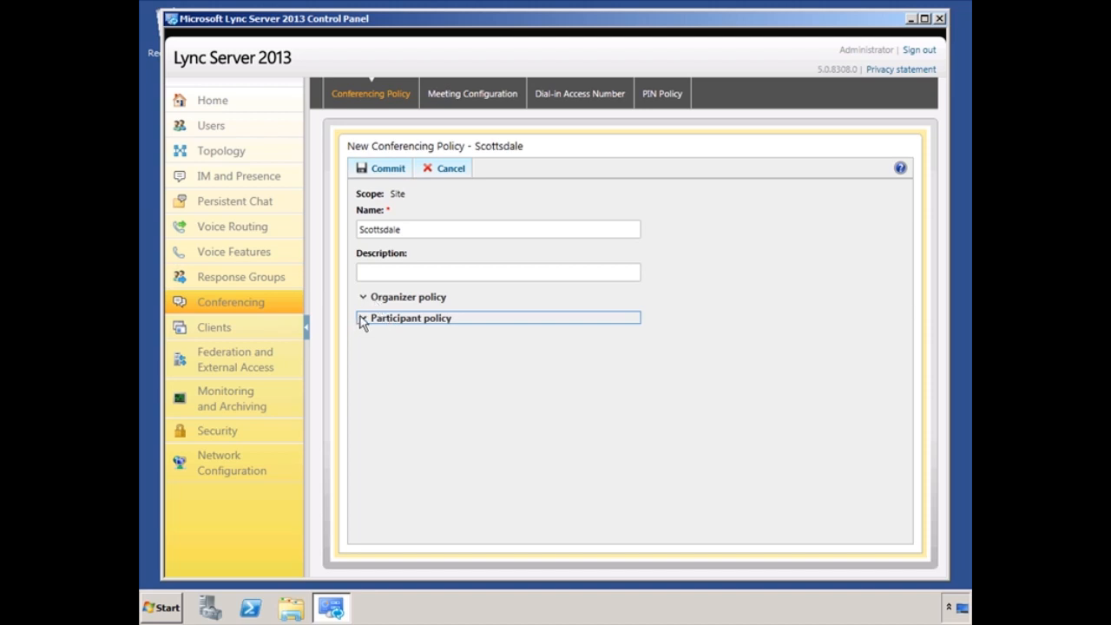
left_click(364, 299)
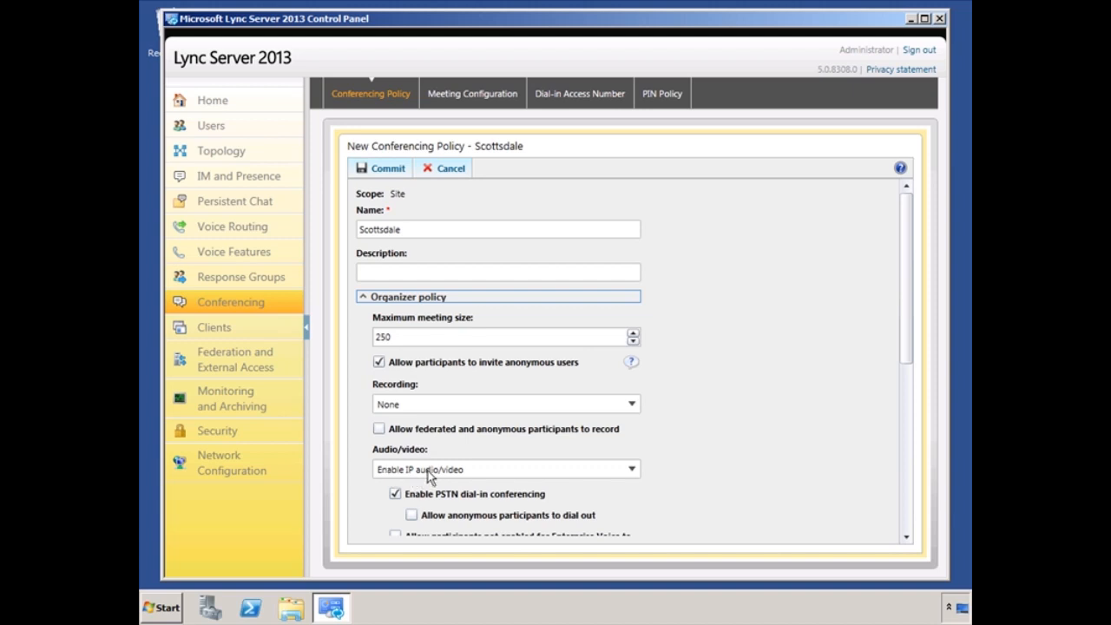
Step: Keep meeting audio/video on Enable IP audio/video and data collaboration on Enable data collaboration
left_click(634, 469)
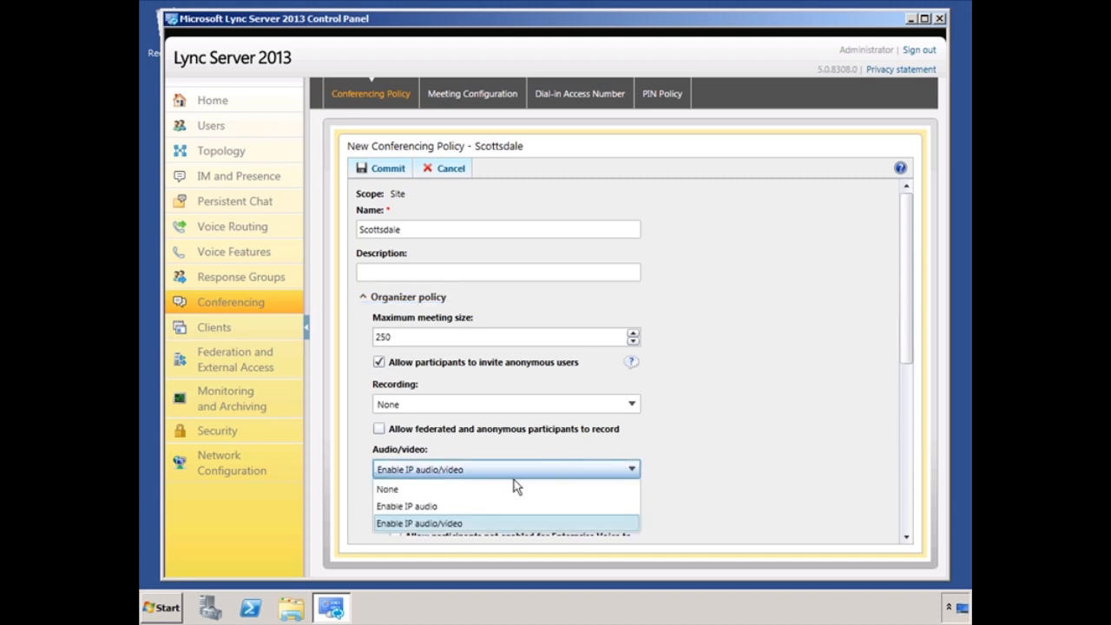
left_click(407, 491)
left_click(632, 470)
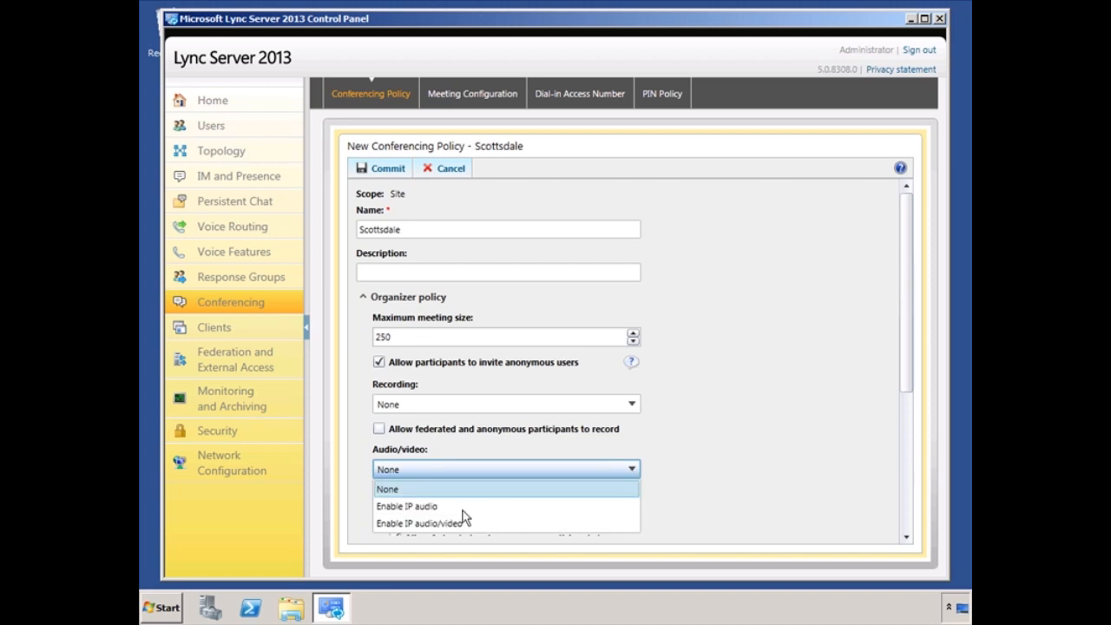
left_click(457, 524)
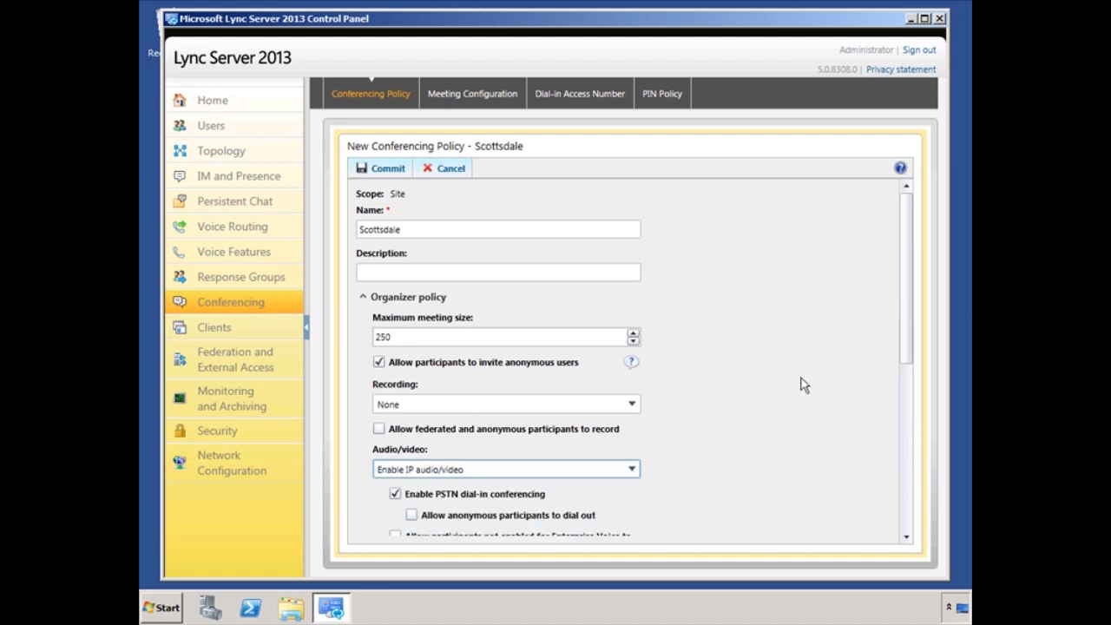
left_click_drag(907, 280, 911, 392)
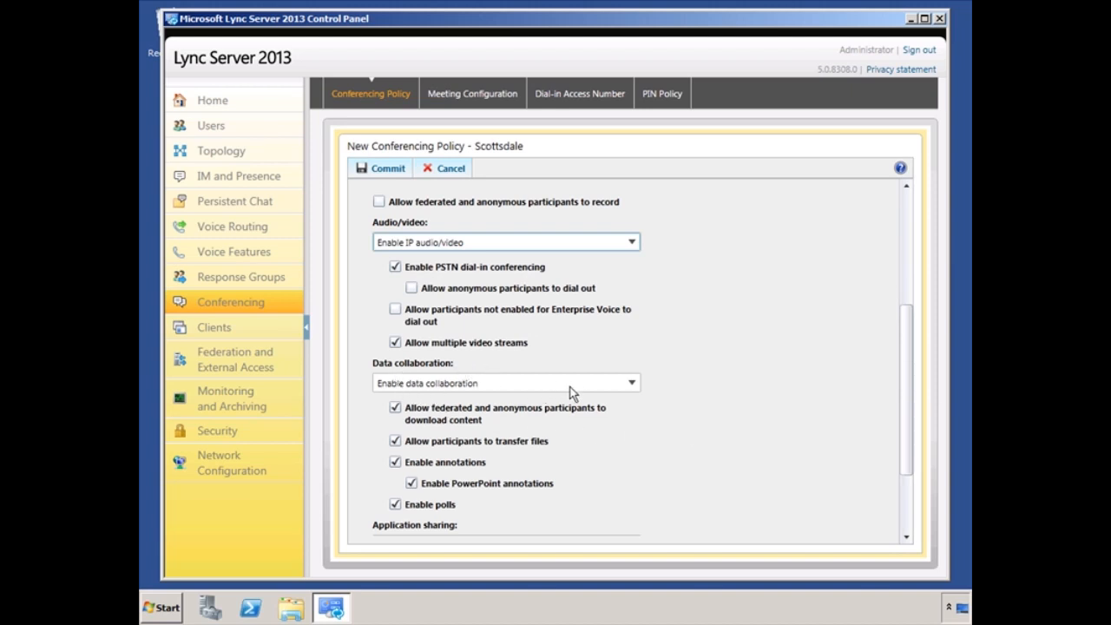
left_click(632, 385)
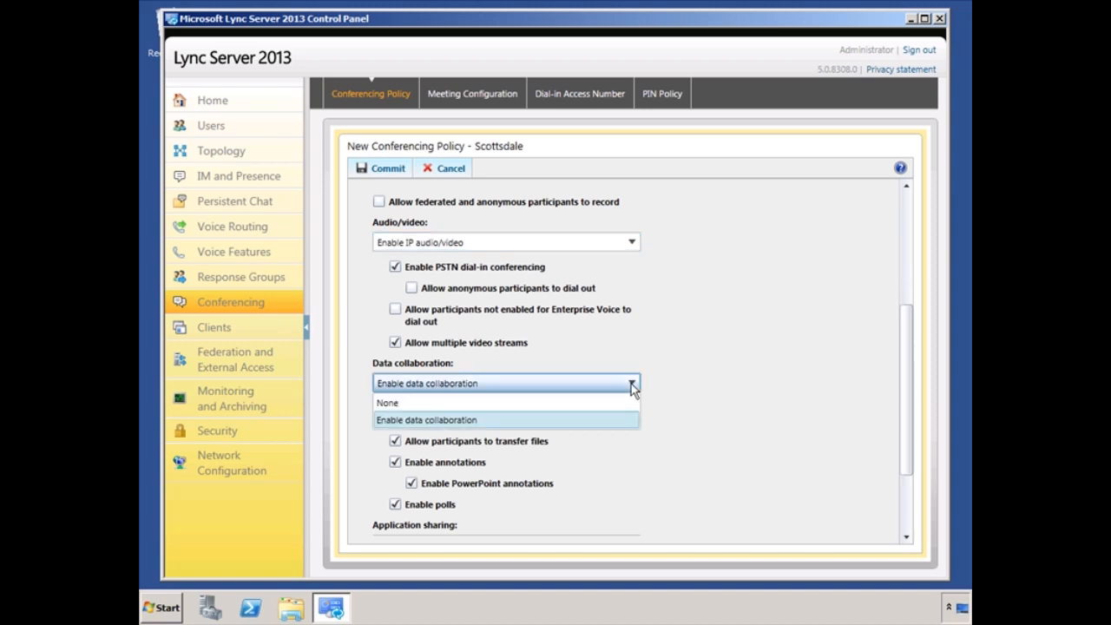
left_click(632, 385)
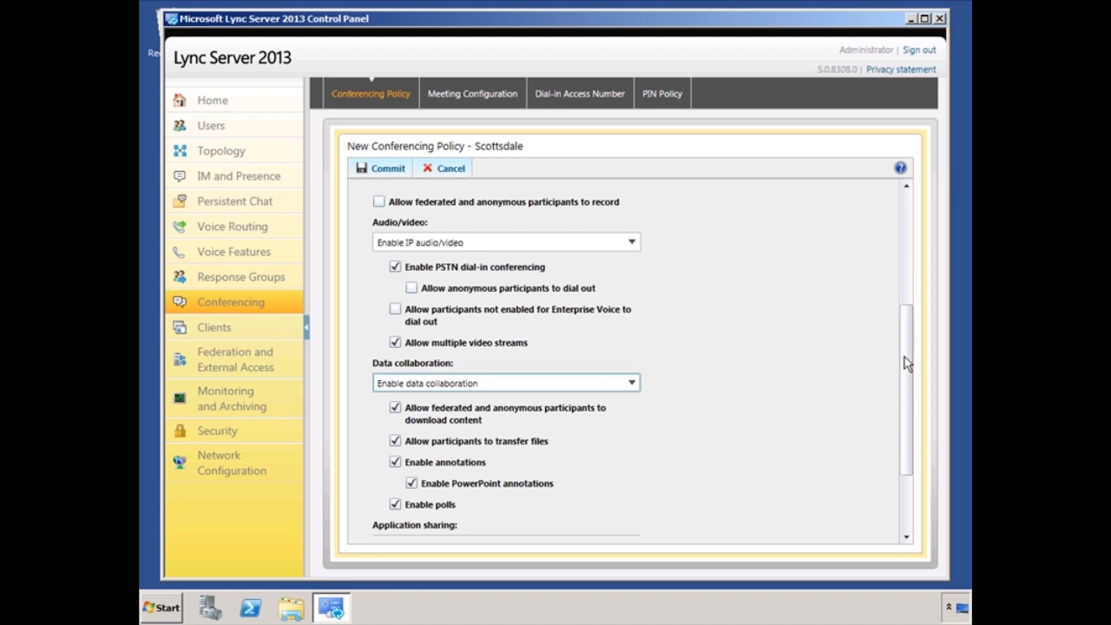
Step: Expand Participant policy, keeping application sharing and application and desktop sharing enabled
left_click_drag(906, 359, 911, 467)
left_click(399, 522)
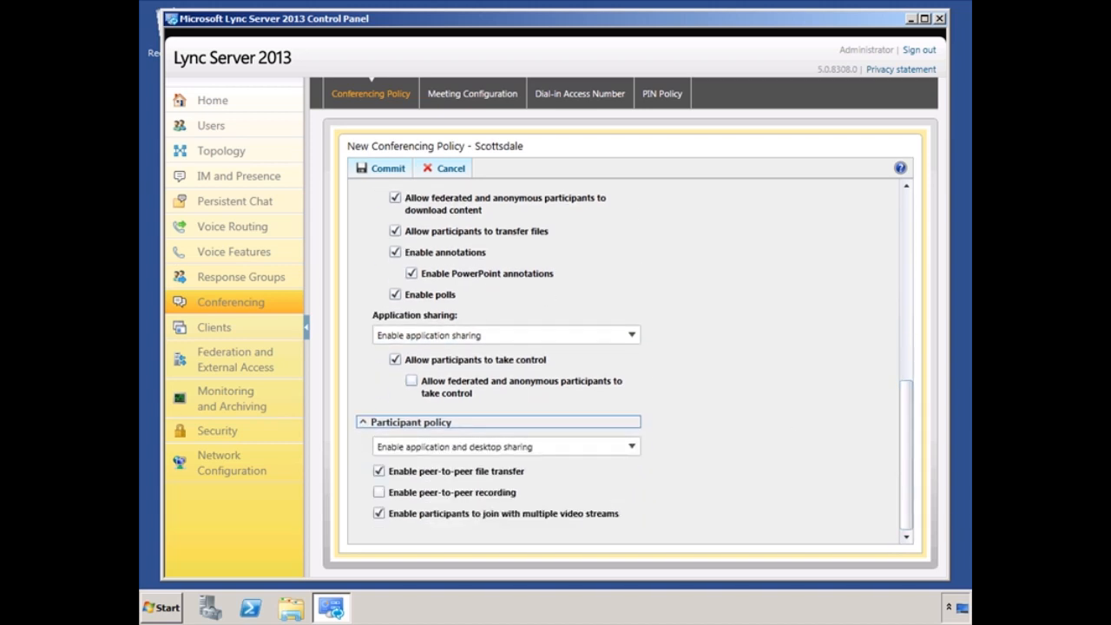
left_click(632, 337)
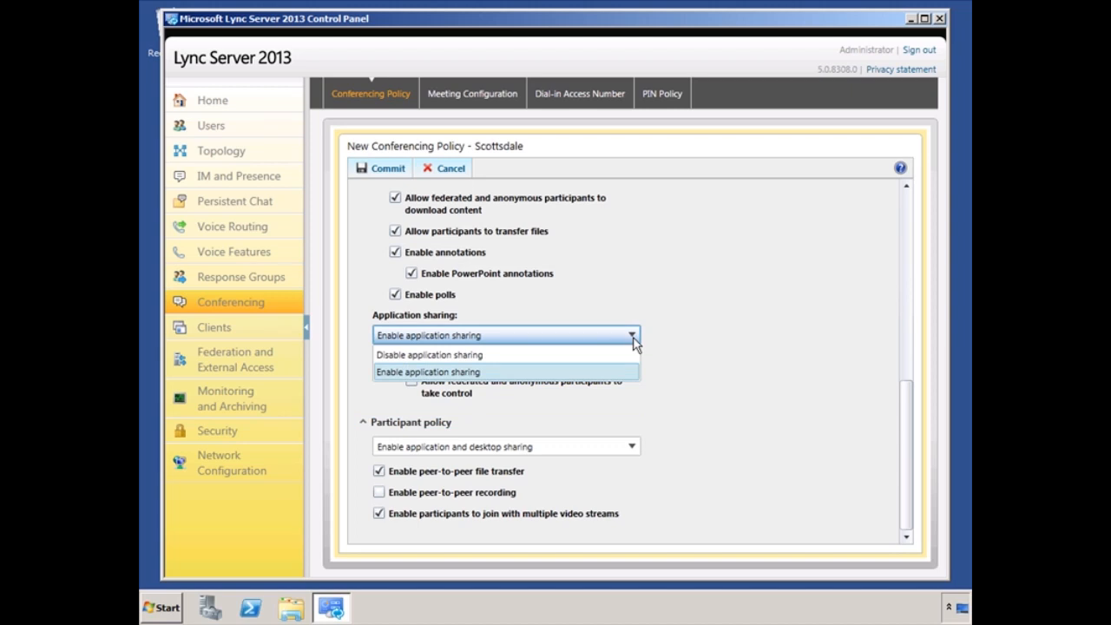
left_click(673, 330)
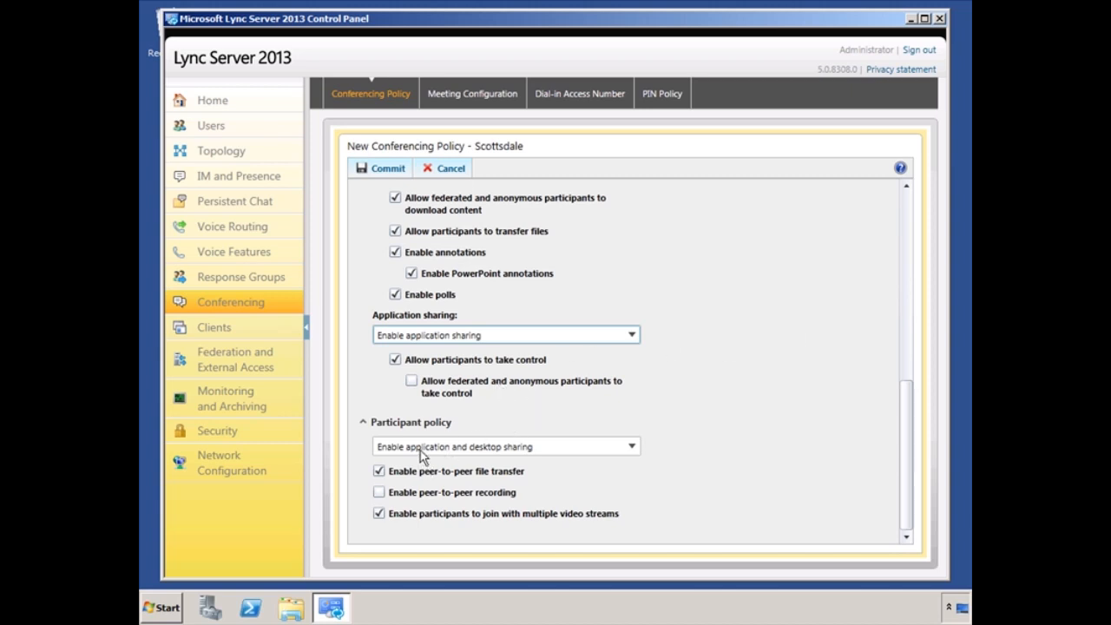
left_click(632, 446)
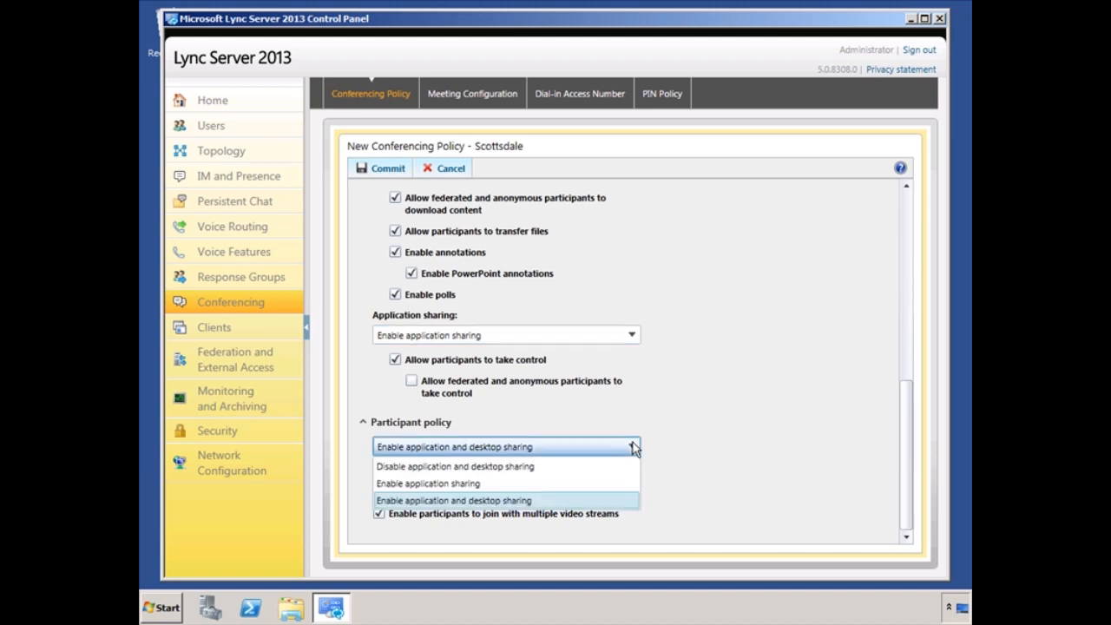
left_click(635, 448)
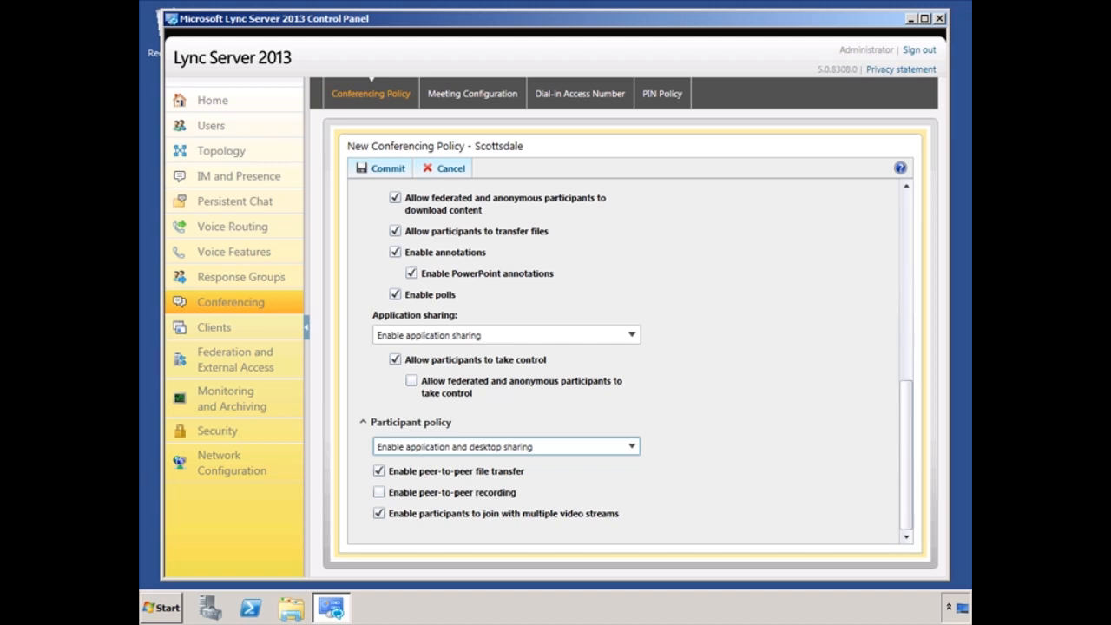
Step: Commit the Scottsdale conferencing policy and start a new site-level meeting configuration
left_click(383, 170)
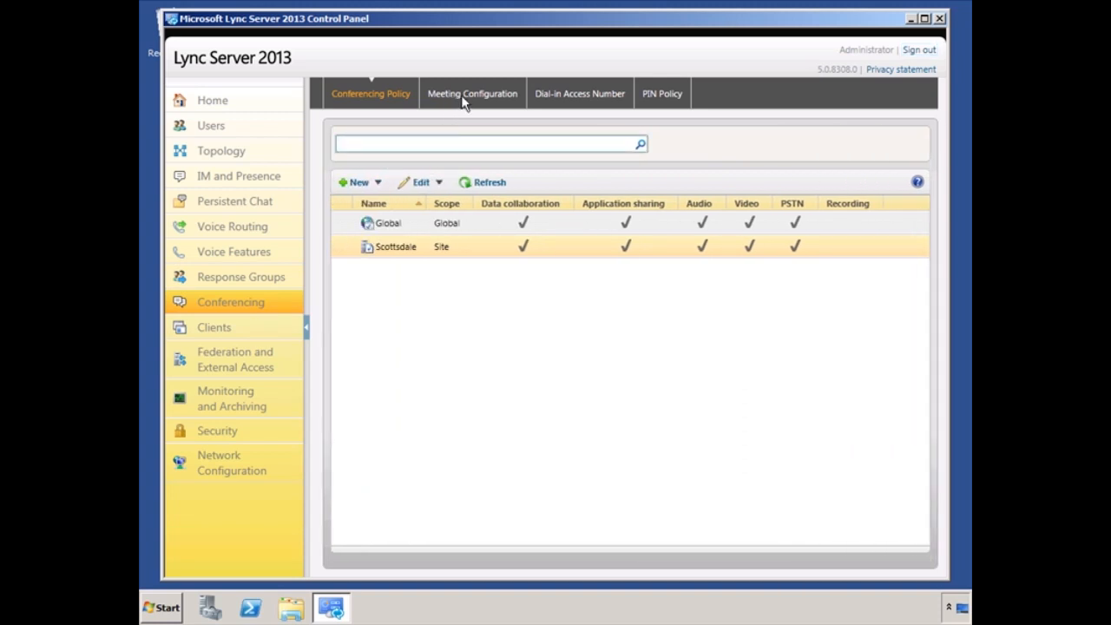
left_click(466, 95)
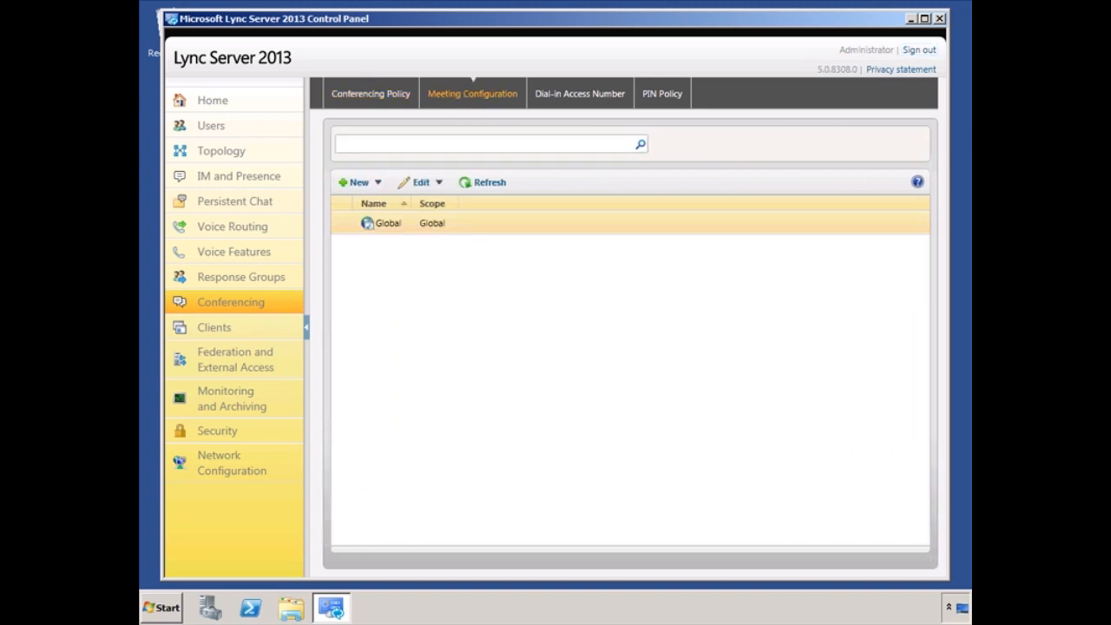
left_click(356, 184)
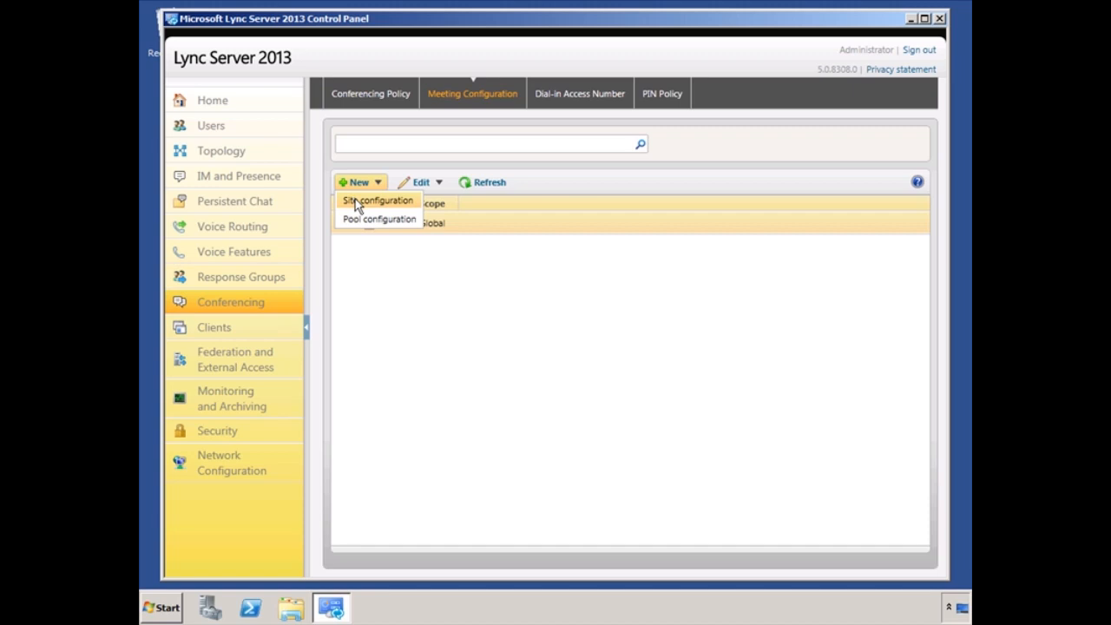
left_click(355, 201)
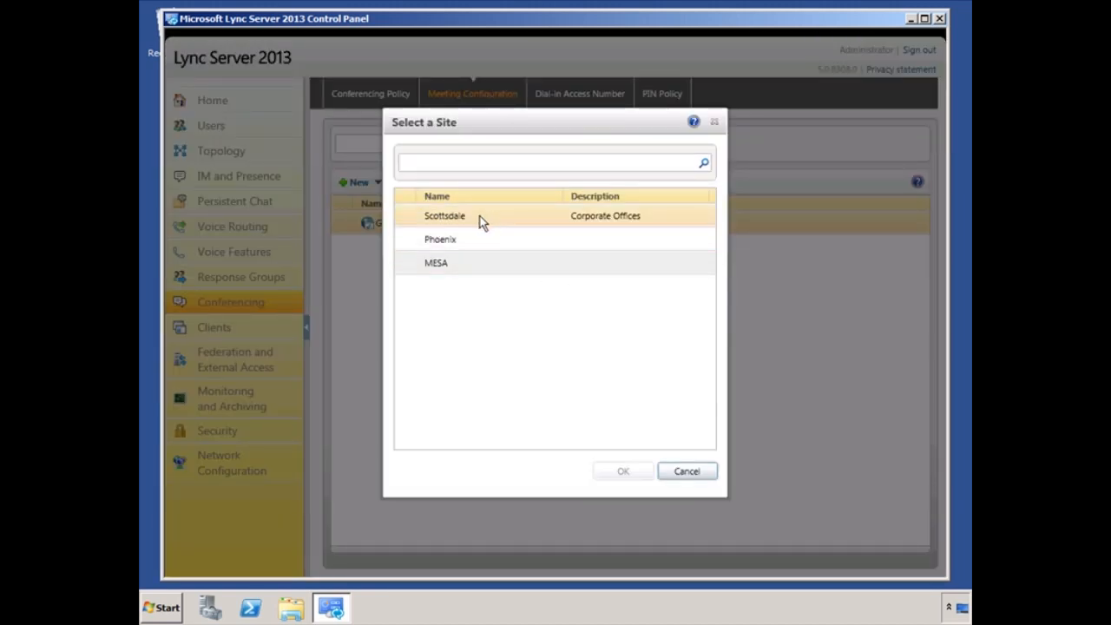
Step: Select the Scottsdale site for the new meeting configuration
left_click(480, 217)
left_click(624, 472)
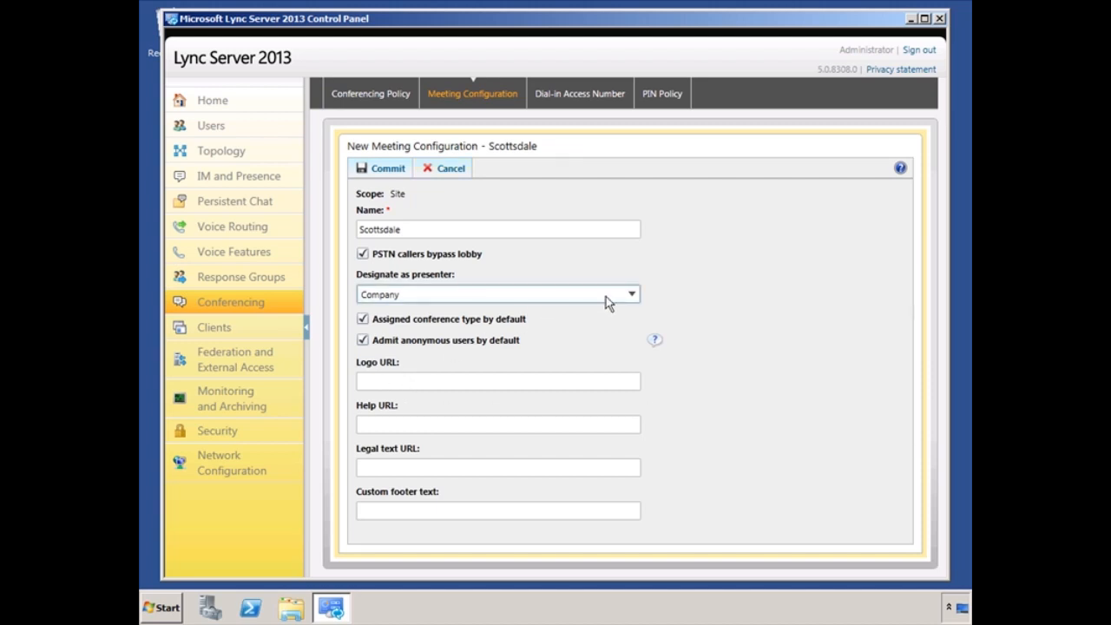
Step: Keep Company as presenters, commit the meeting configuration, and go to Dial-in Access Numbers
left_click(631, 294)
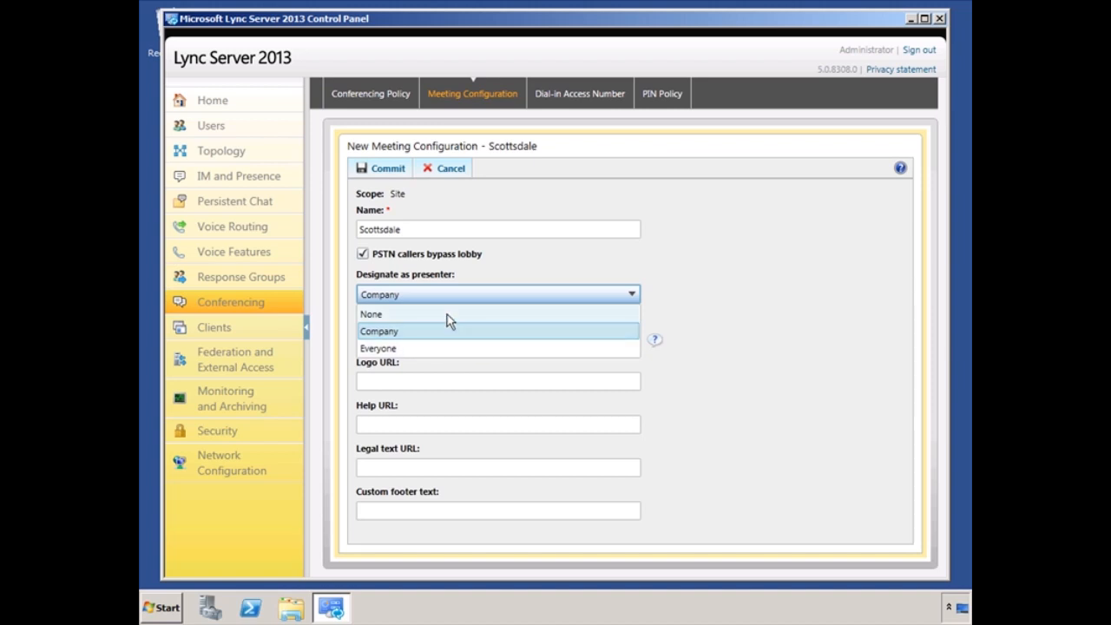
left_click(639, 288)
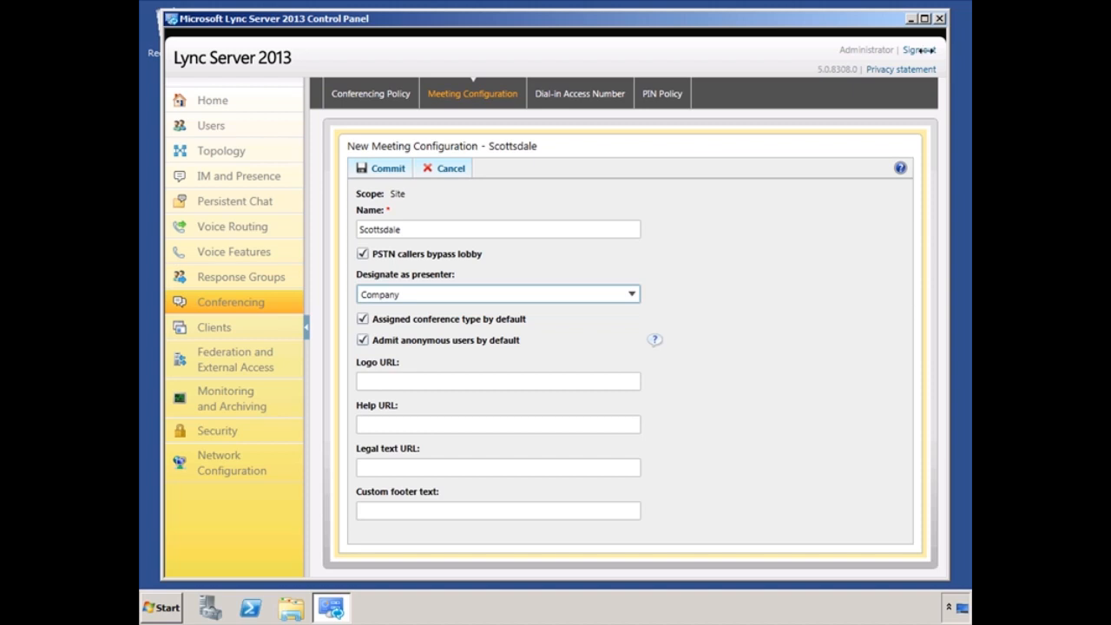
left_click(365, 167)
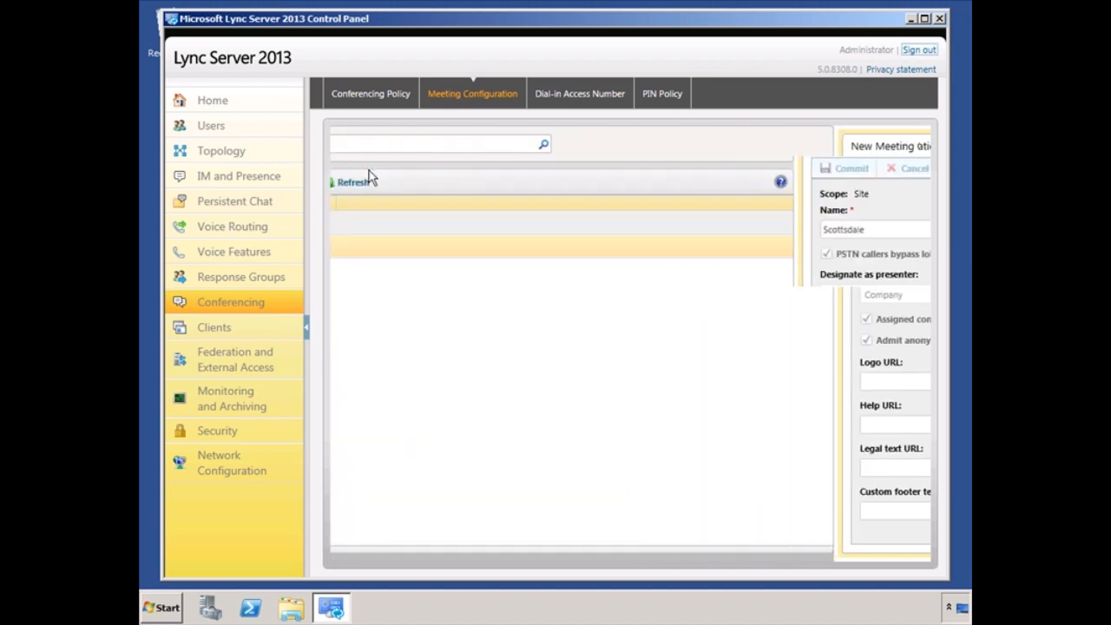
left_click(580, 94)
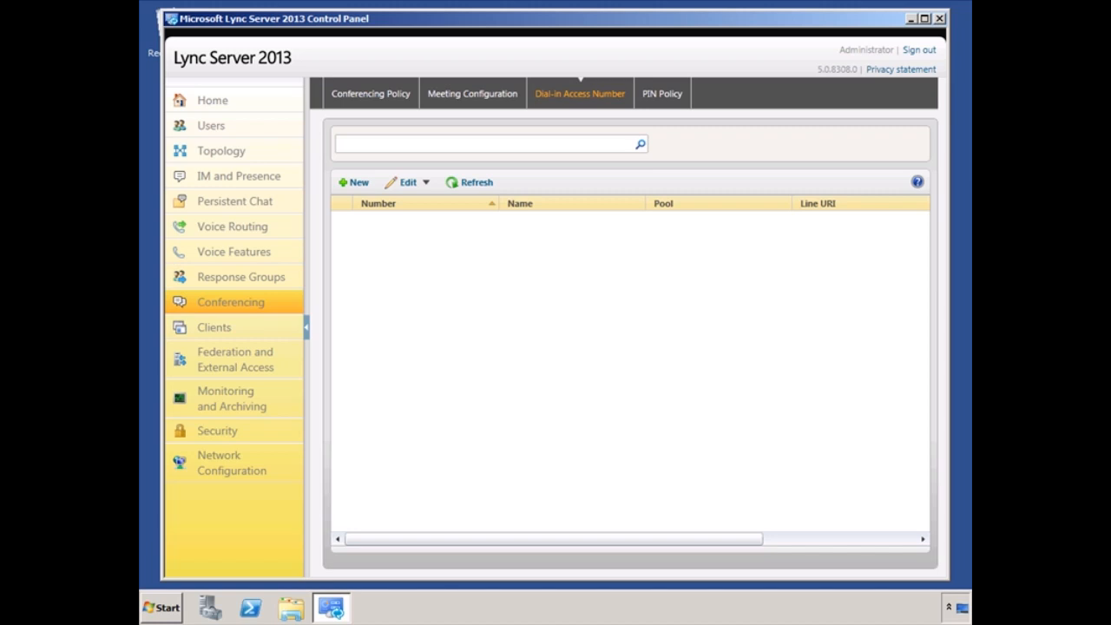
left_click(358, 184)
left_click(521, 213)
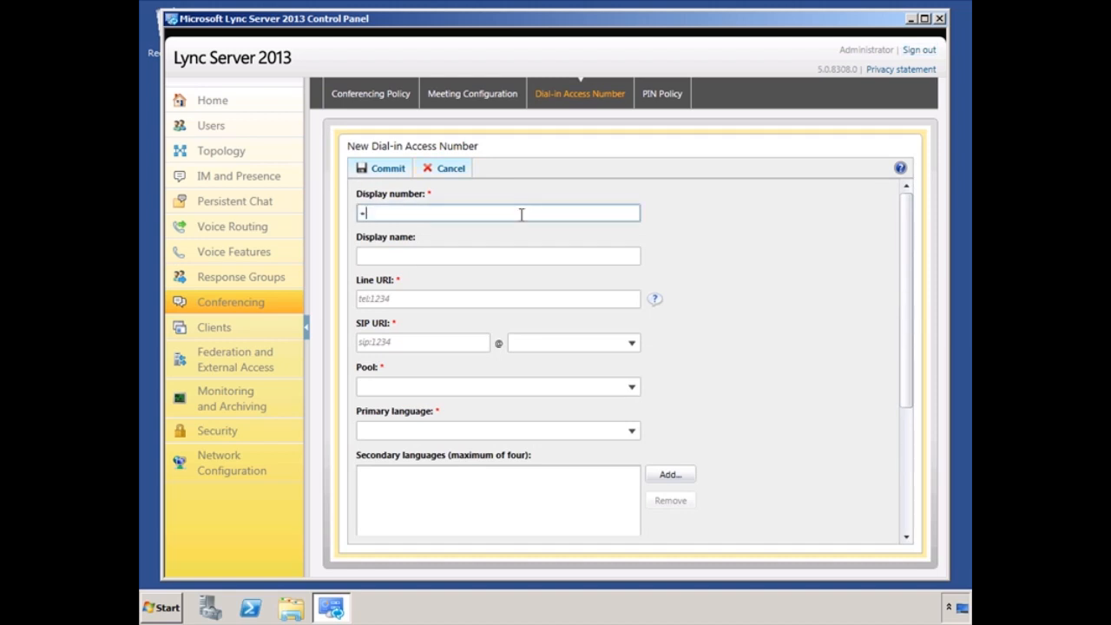
left_click(445, 256)
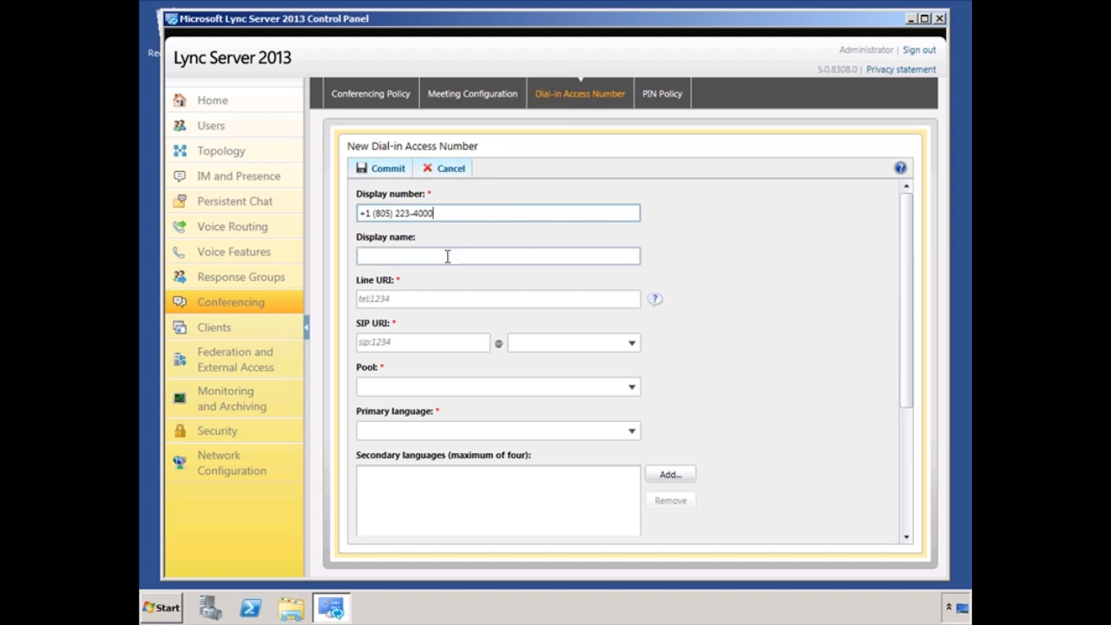
type("US")
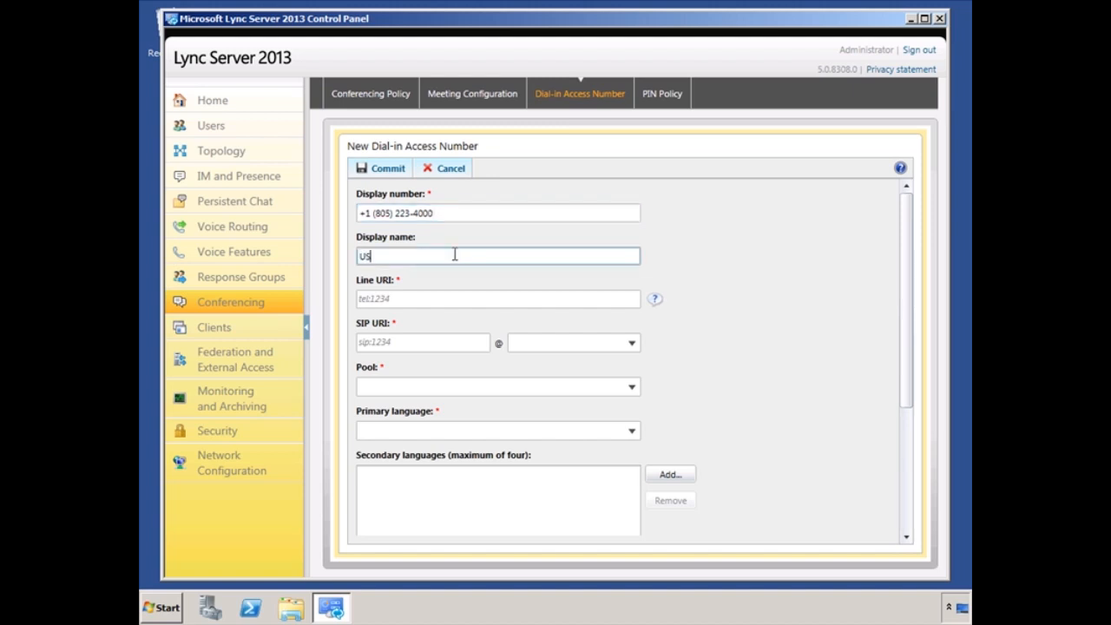
type(" Scottsdale dial-in")
left_click(427, 299)
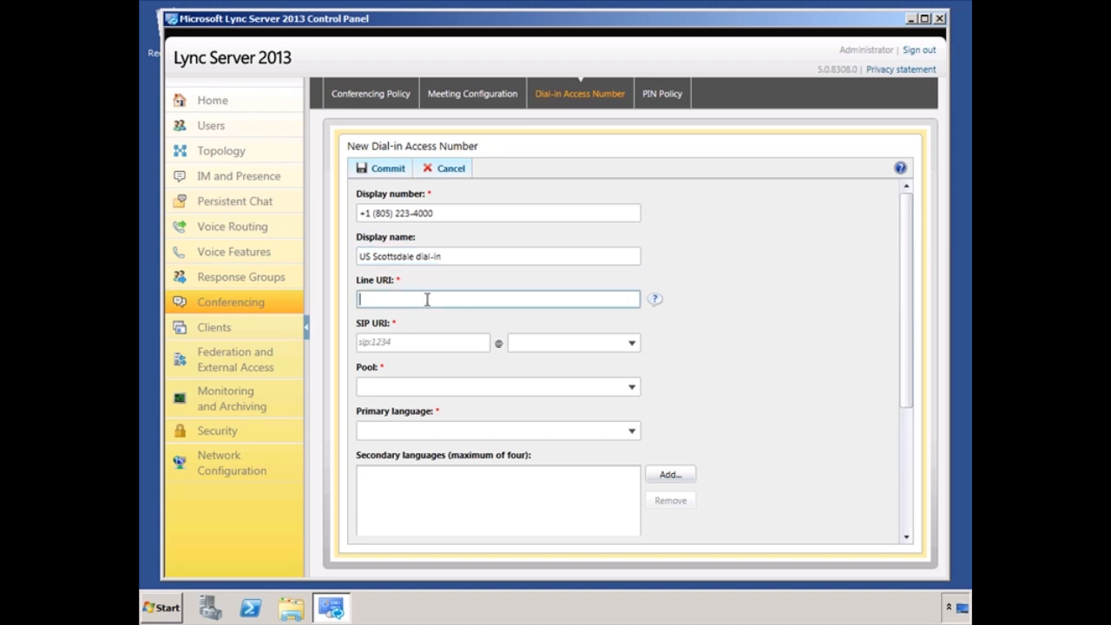
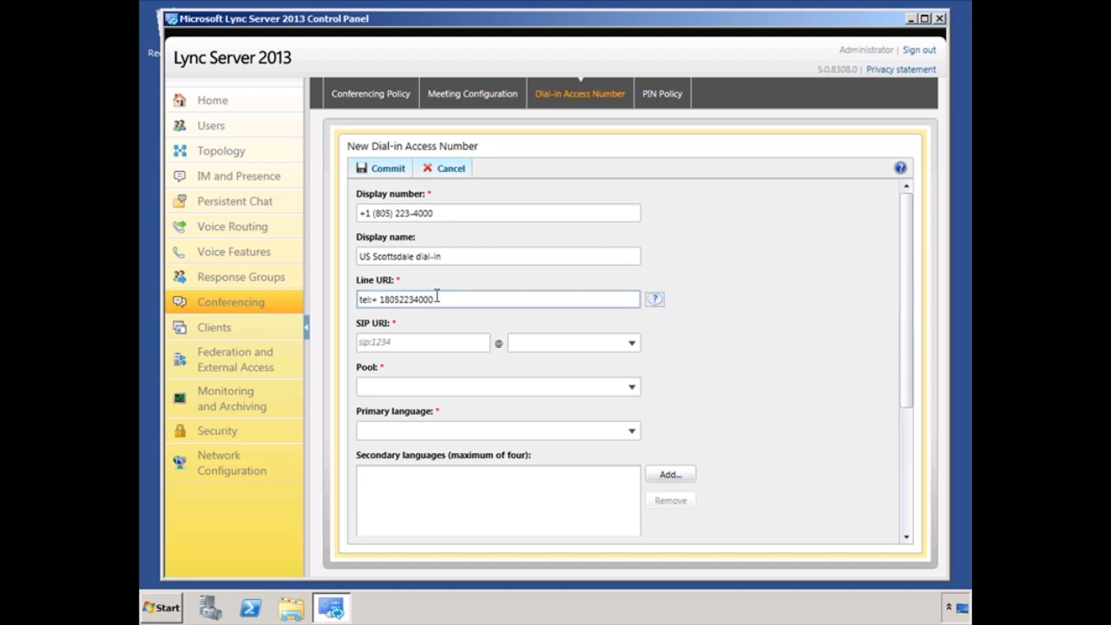
left_click(404, 342)
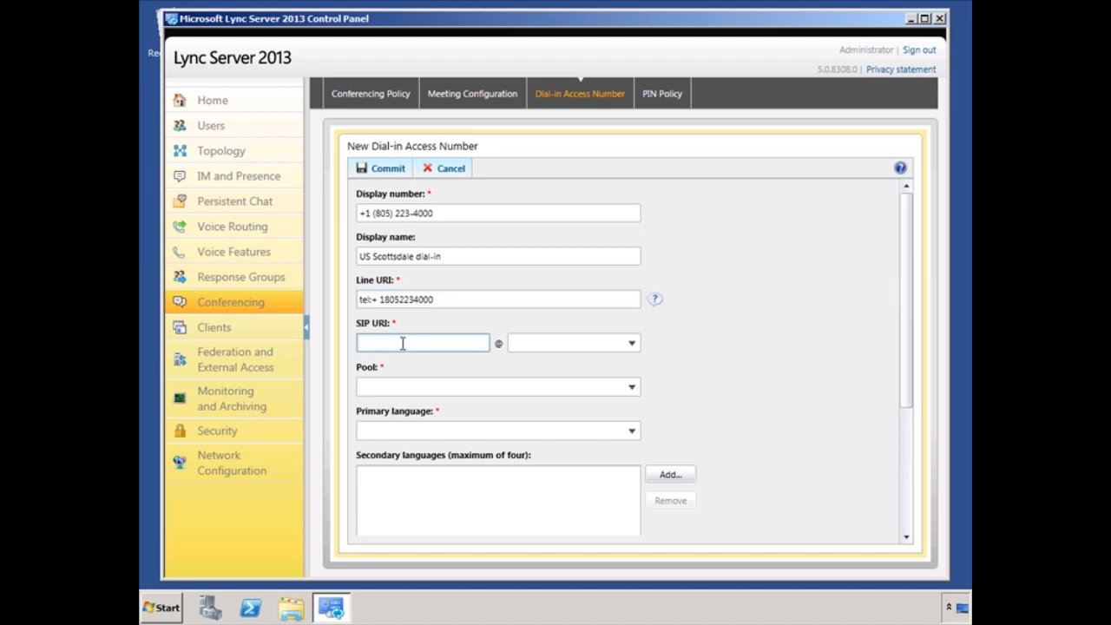
type("sip:usscottsdale")
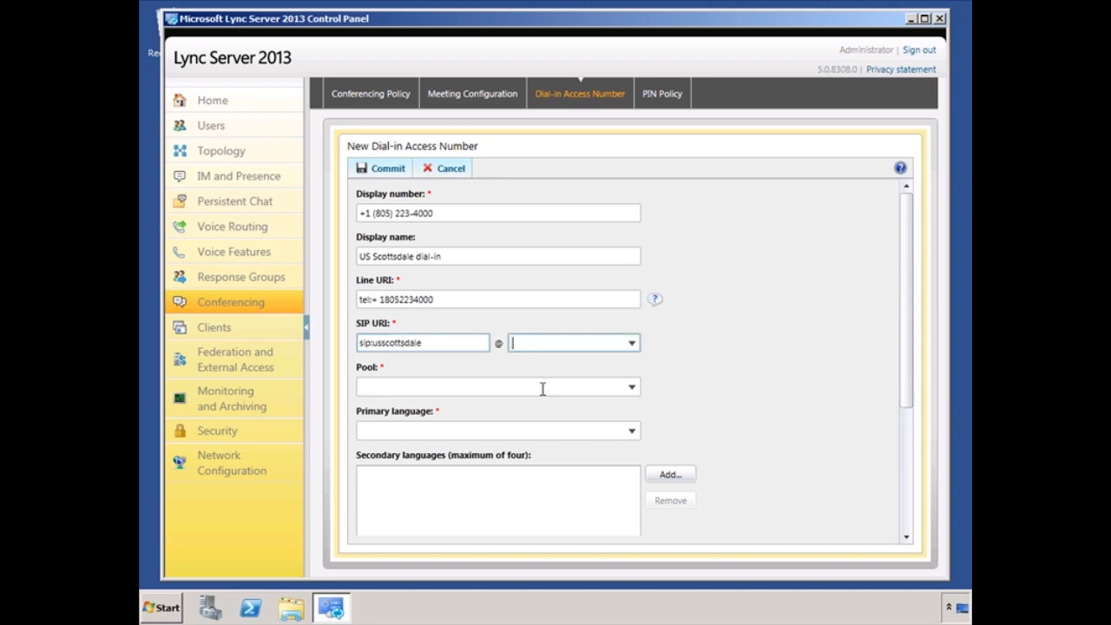
left_click(634, 344)
left_click(579, 365)
left_click(418, 386)
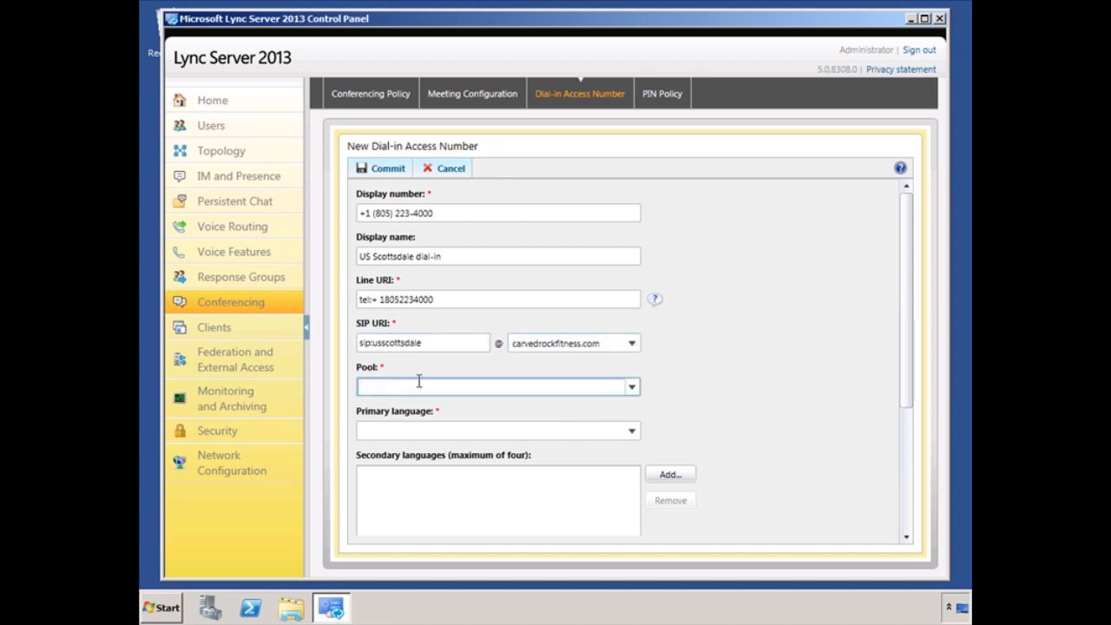
Step: Set the pool to pool.carvedrockfitness.com and primary language to English (United States)
left_click(635, 388)
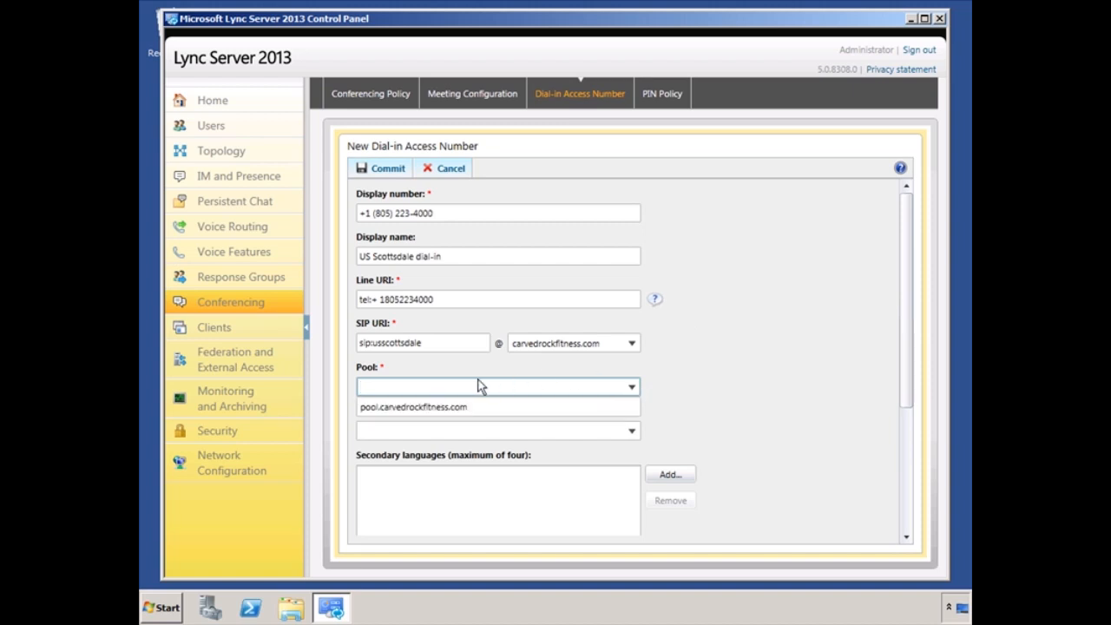
left_click(404, 406)
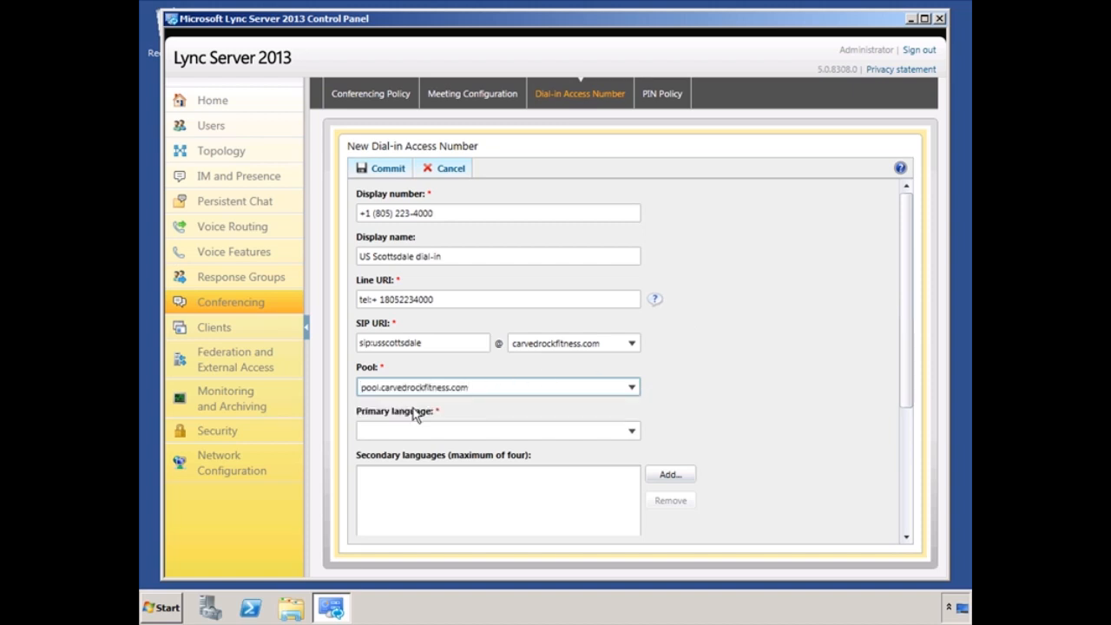
left_click(634, 432)
left_click(633, 434)
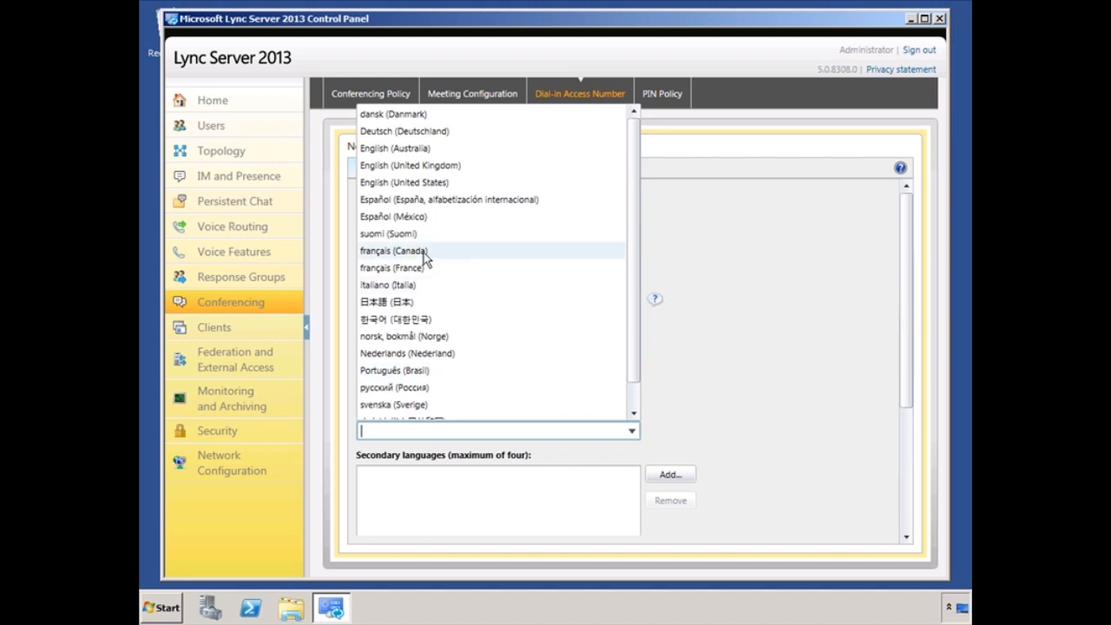
left_click(421, 183)
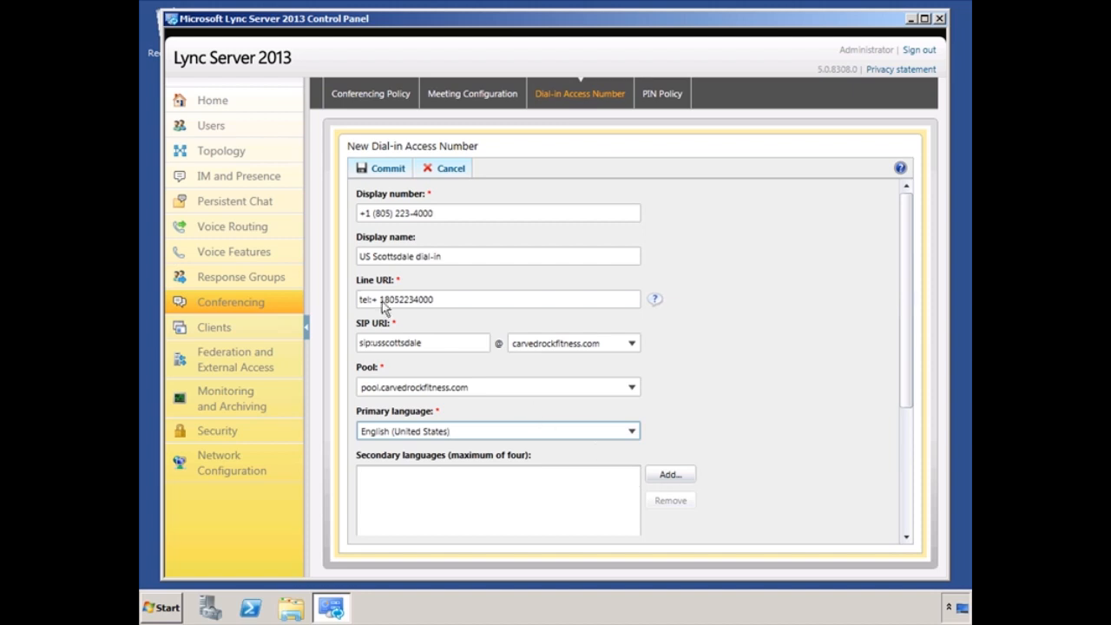
Step: Add Scottsdale as the associated region and commit the new dial-in access number
left_click_drag(913, 304, 915, 498)
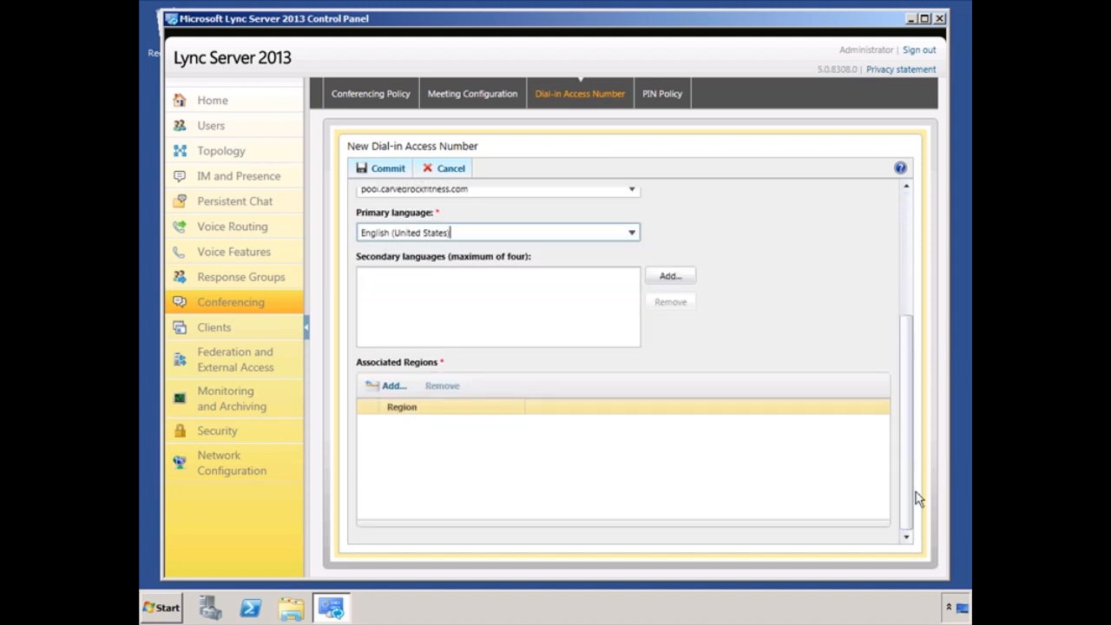
left_click(383, 386)
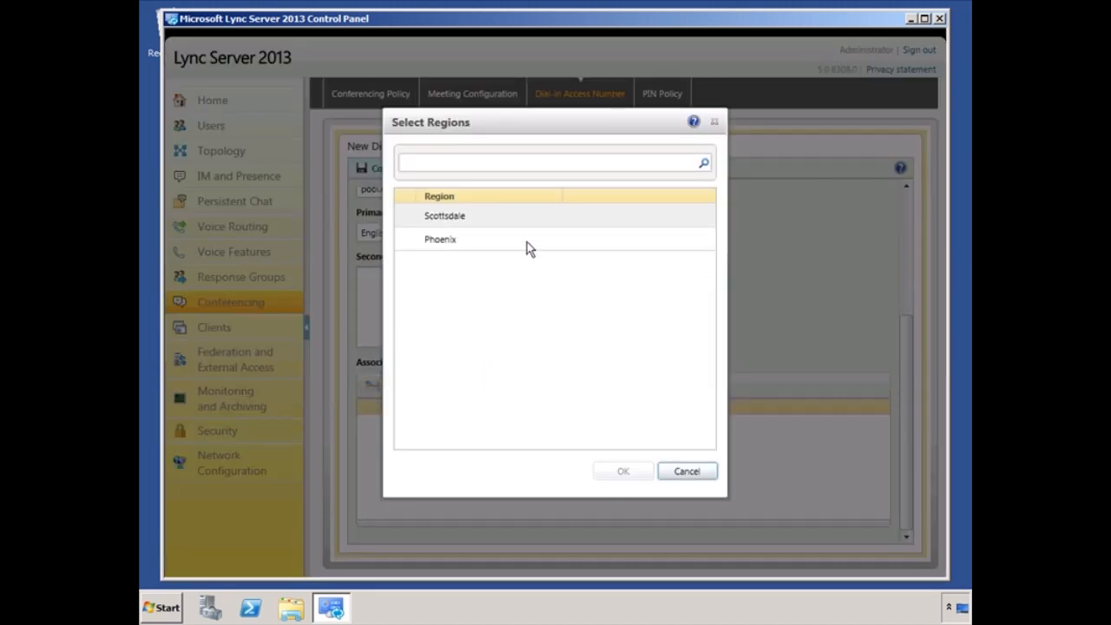
left_click(445, 218)
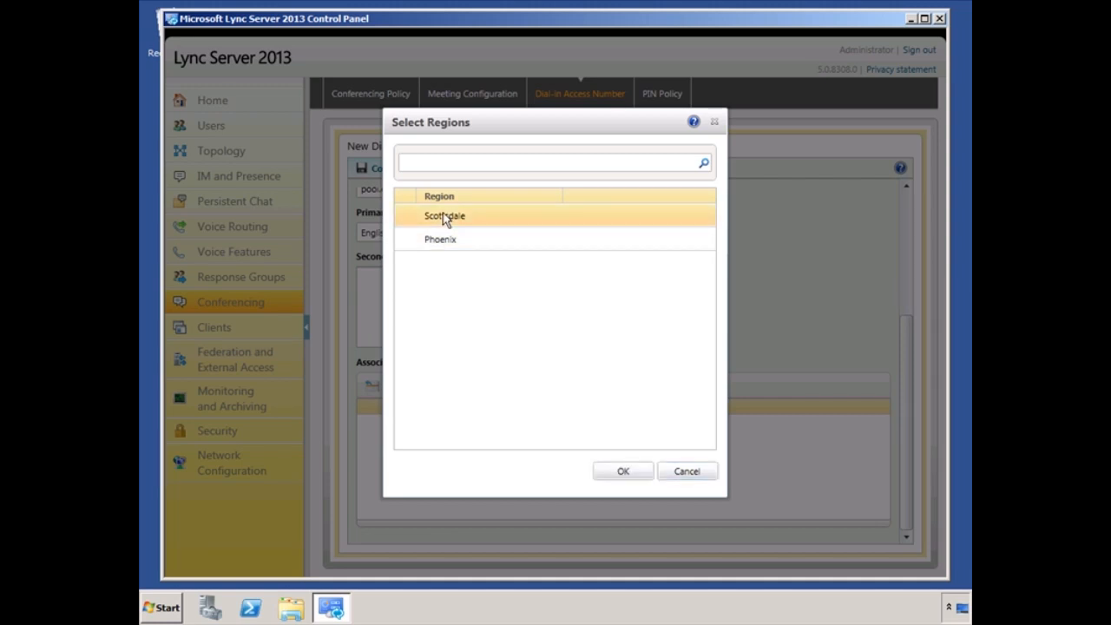
left_click(623, 472)
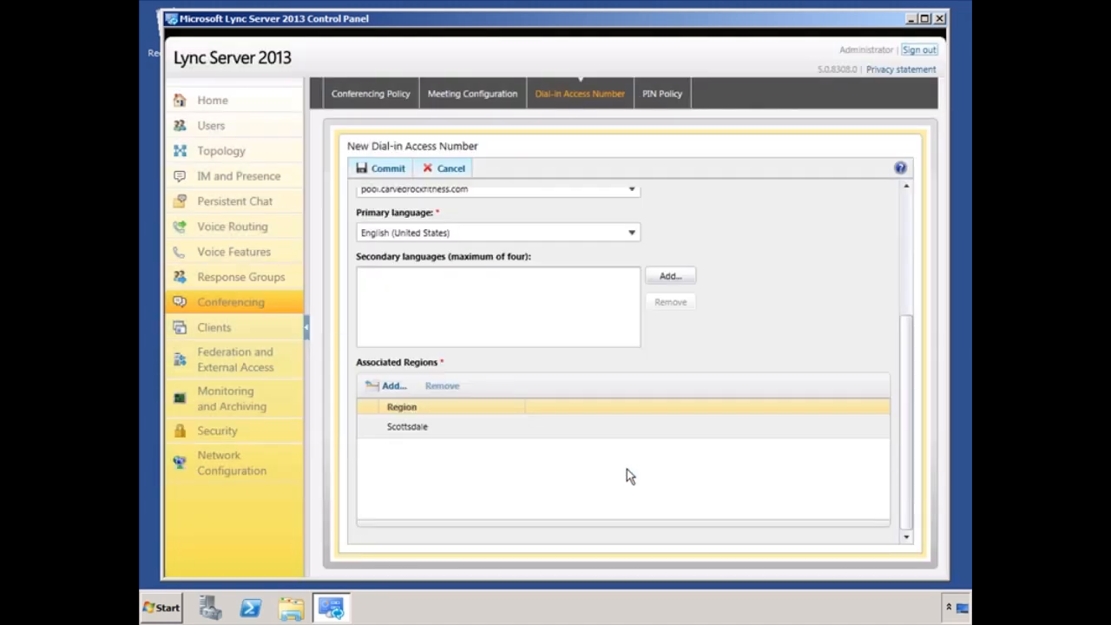
left_click(387, 170)
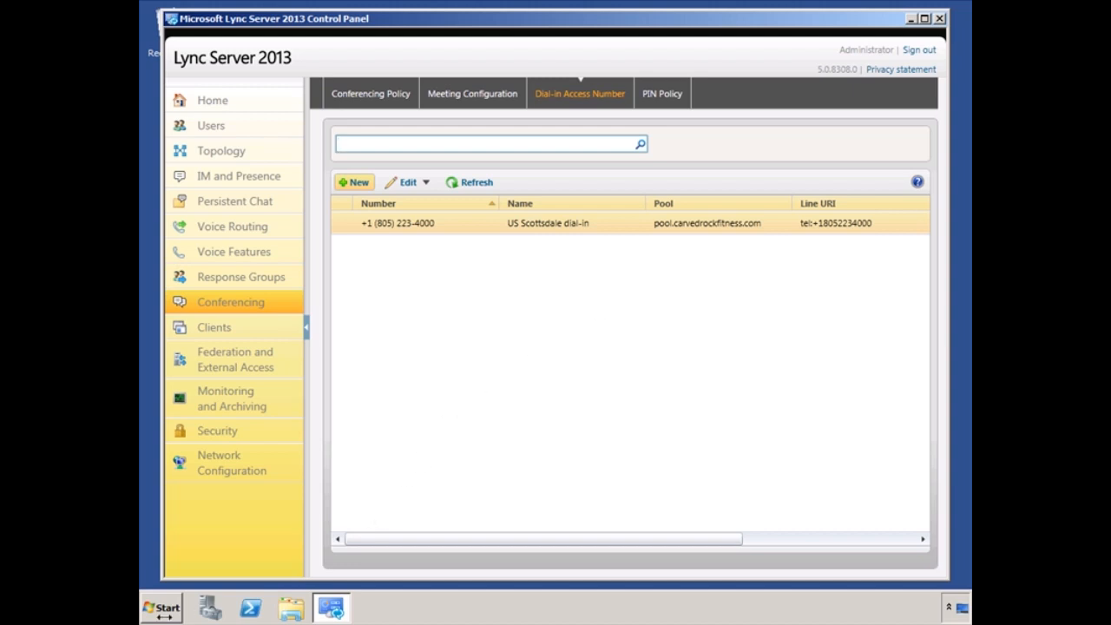
left_click(164, 609)
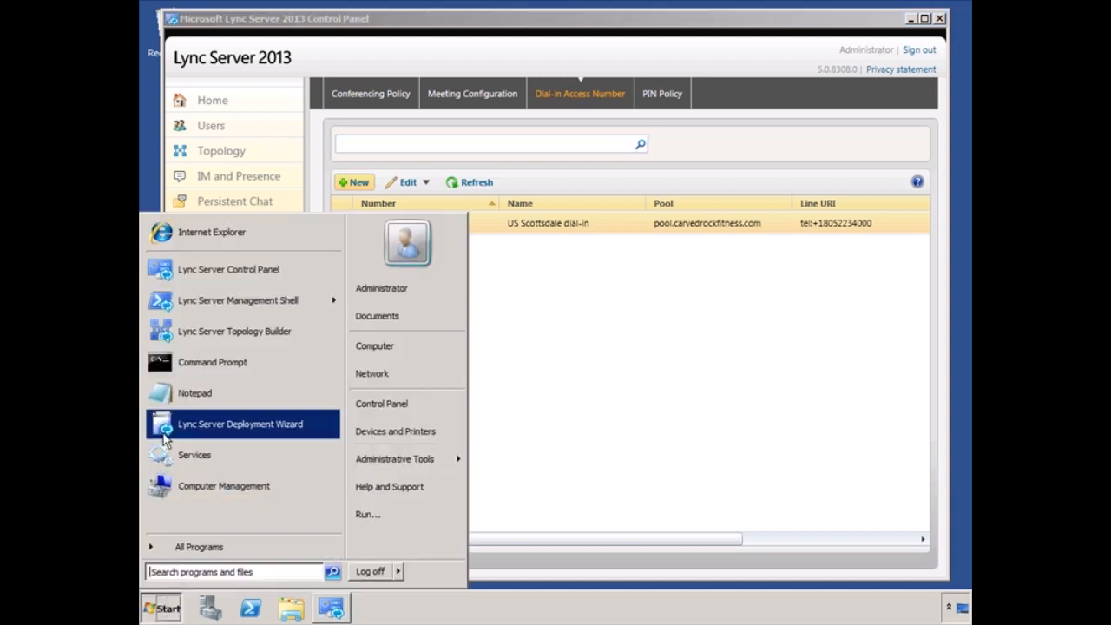
Step: Launch Internet Explorer and open the dial-in conferencing web page favorite, accepting the security alert
left_click(209, 232)
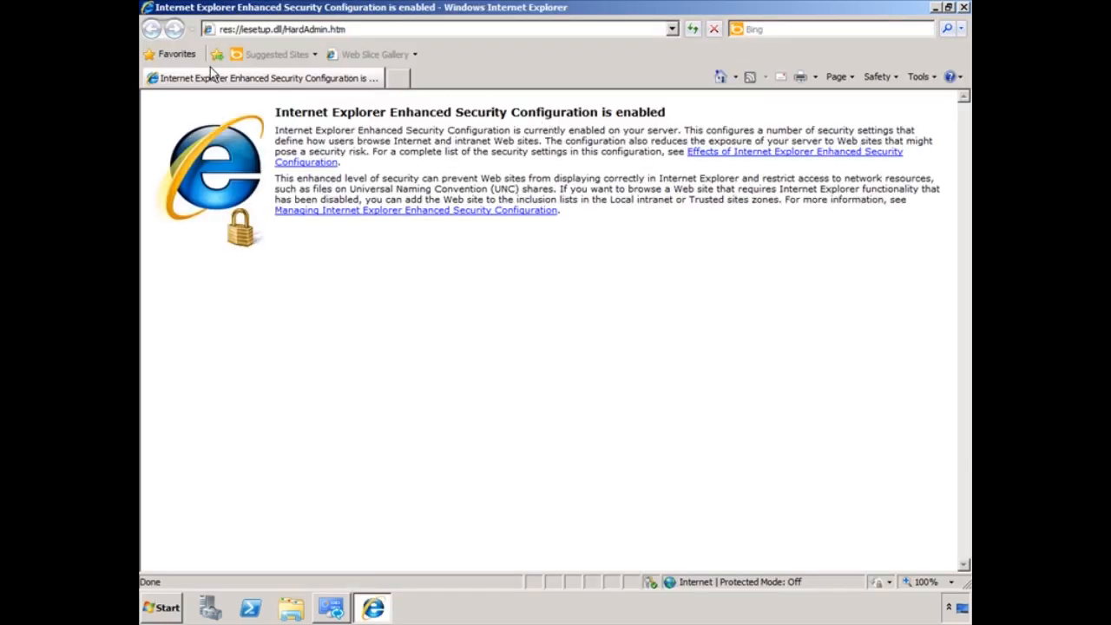
left_click(162, 56)
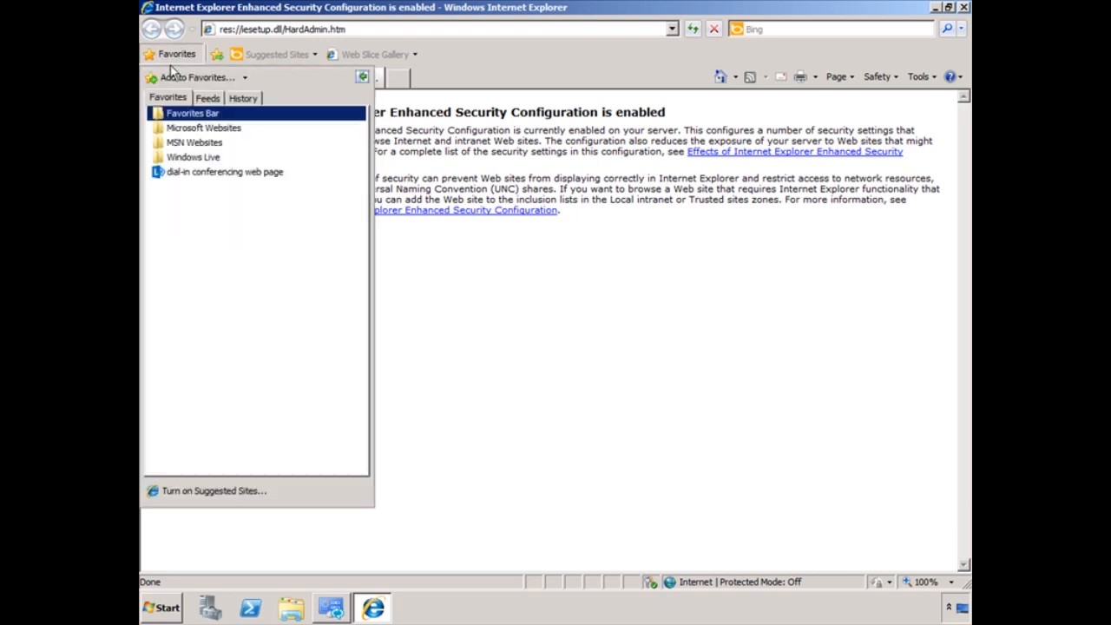
left_click(203, 175)
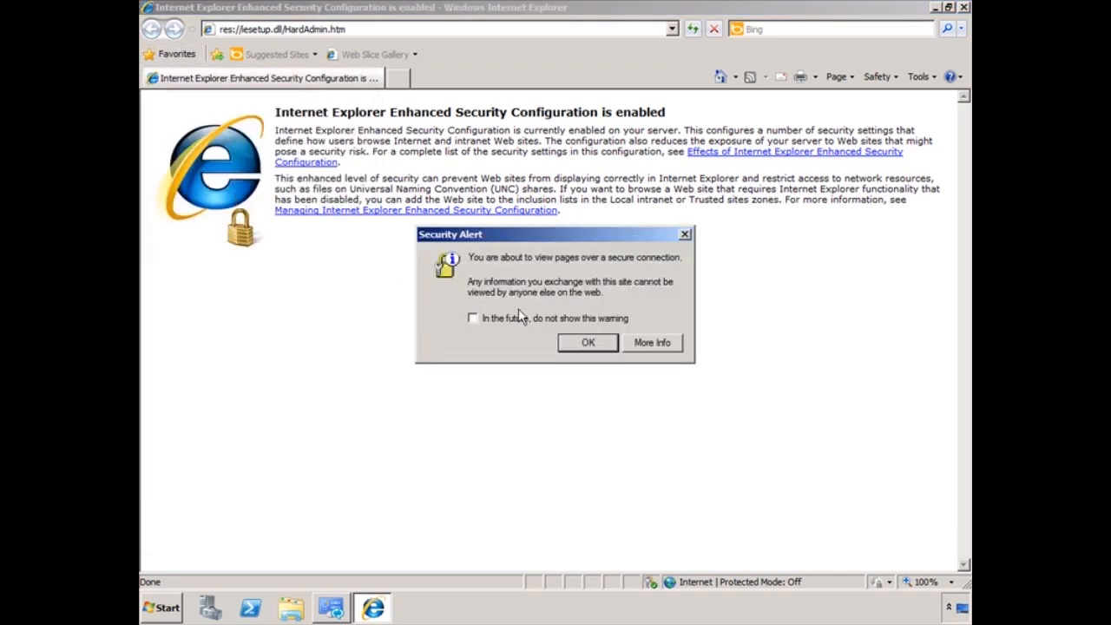
left_click(588, 343)
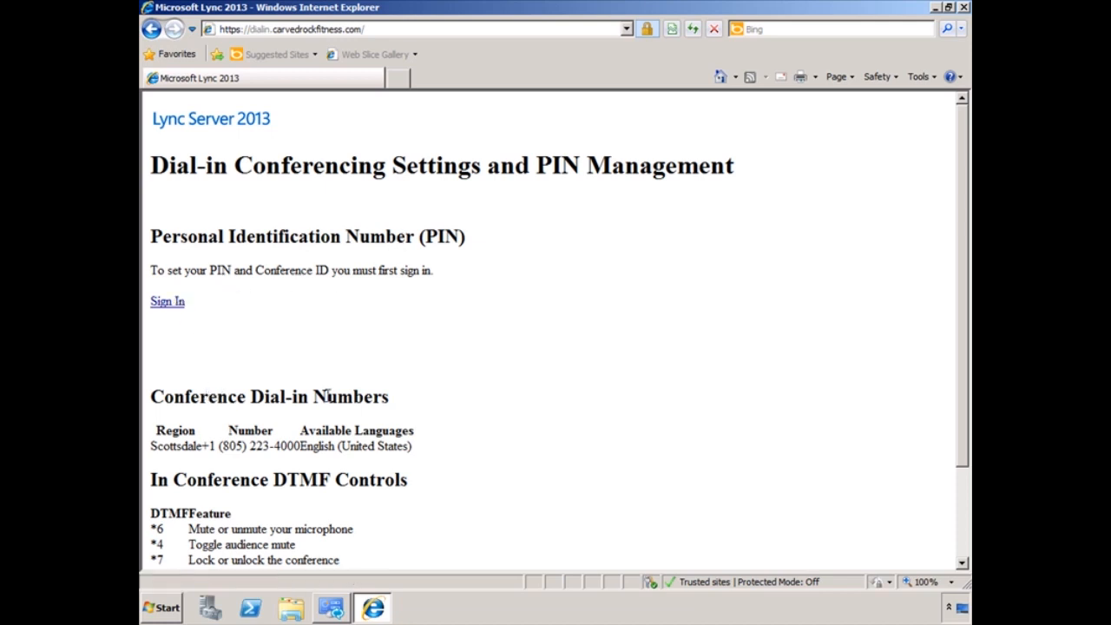
scroll(438, 398, "down", 1)
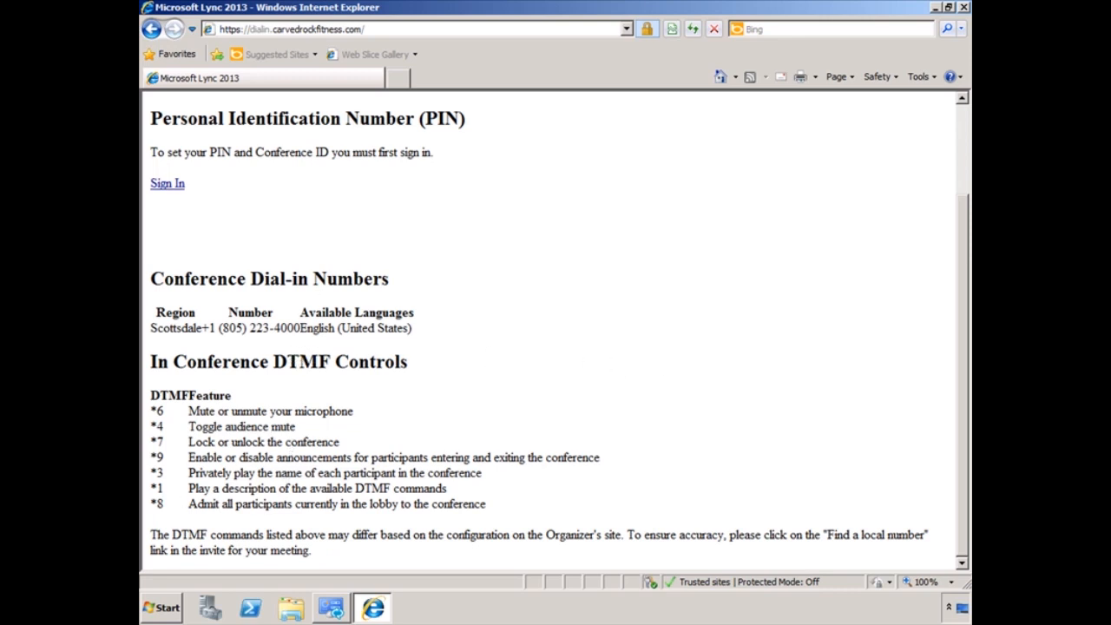
left_click(962, 7)
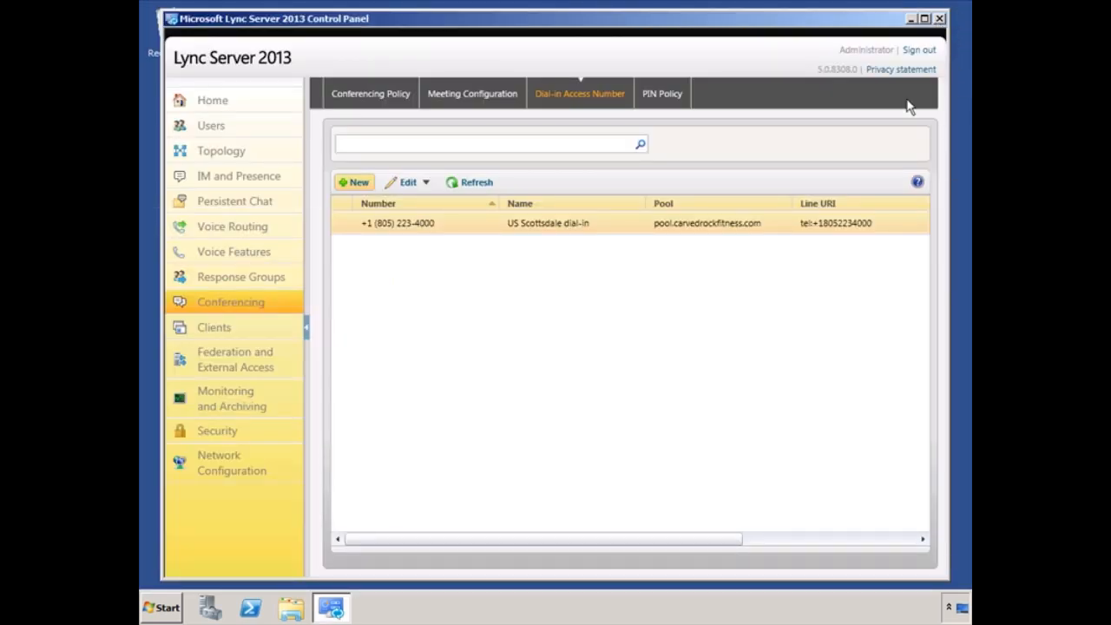
Step: Review the Global PIN policy (minimum length 5, no expiration) and commit it
left_click(670, 97)
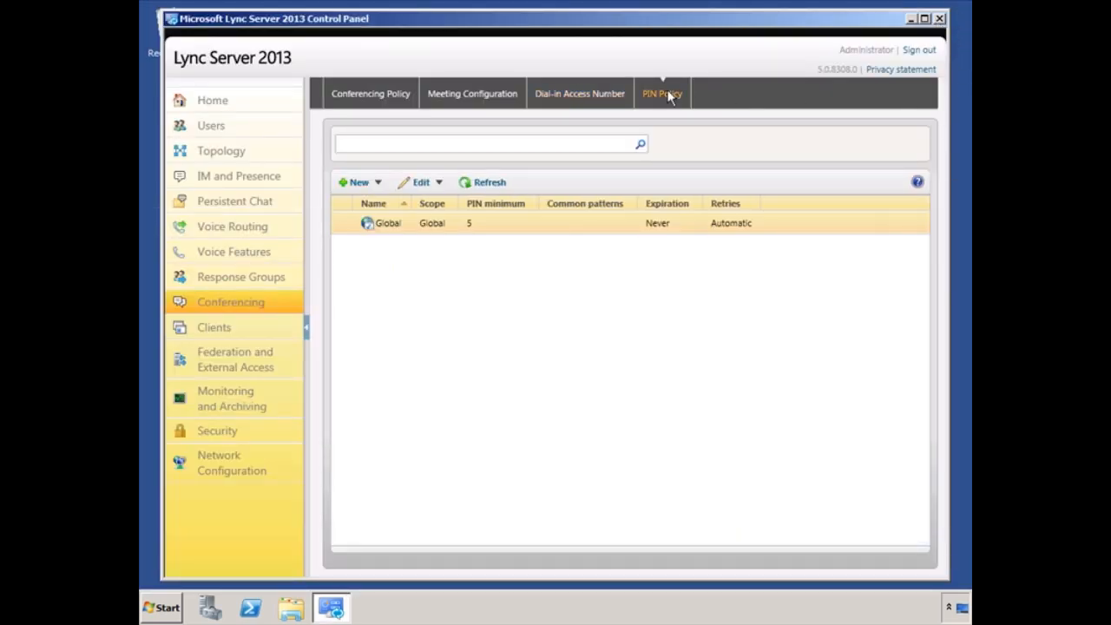
left_click(380, 184)
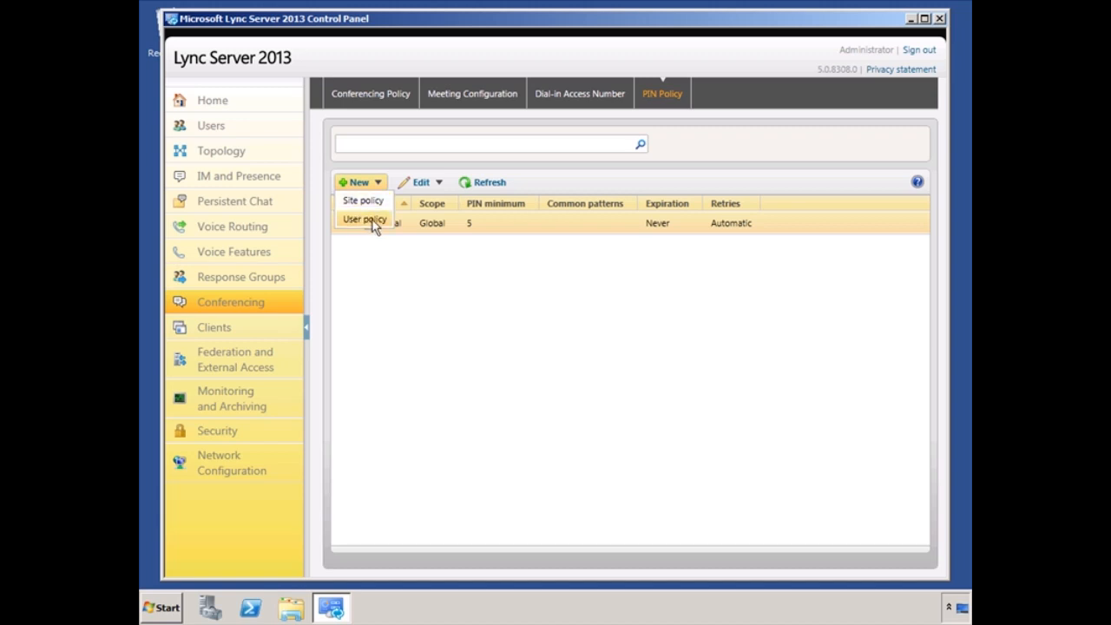
left_click(401, 223)
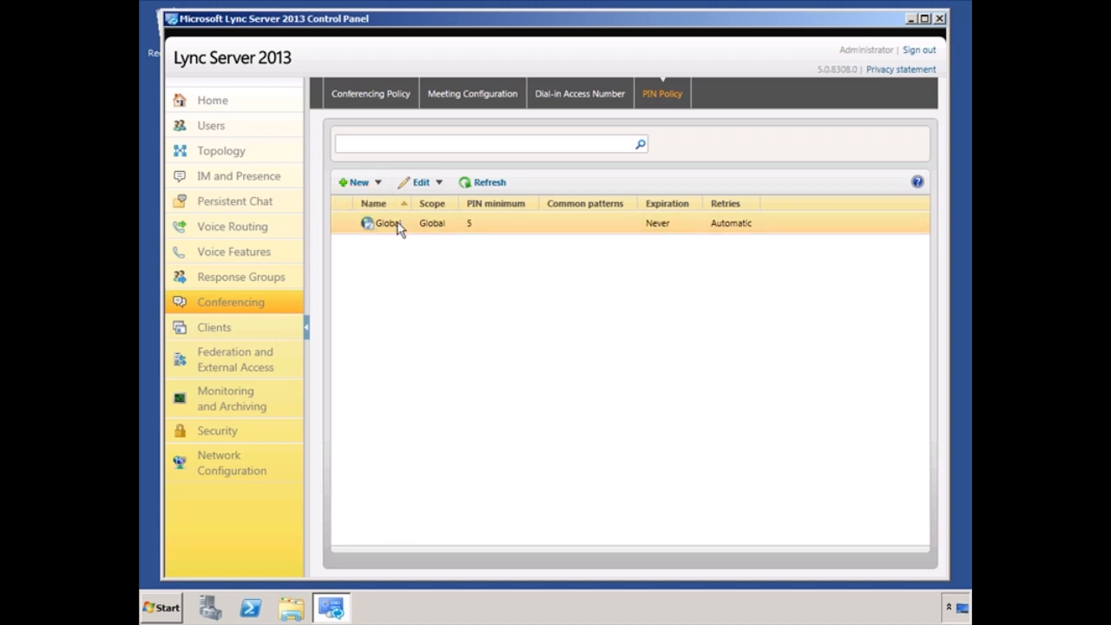
double_click(398, 222)
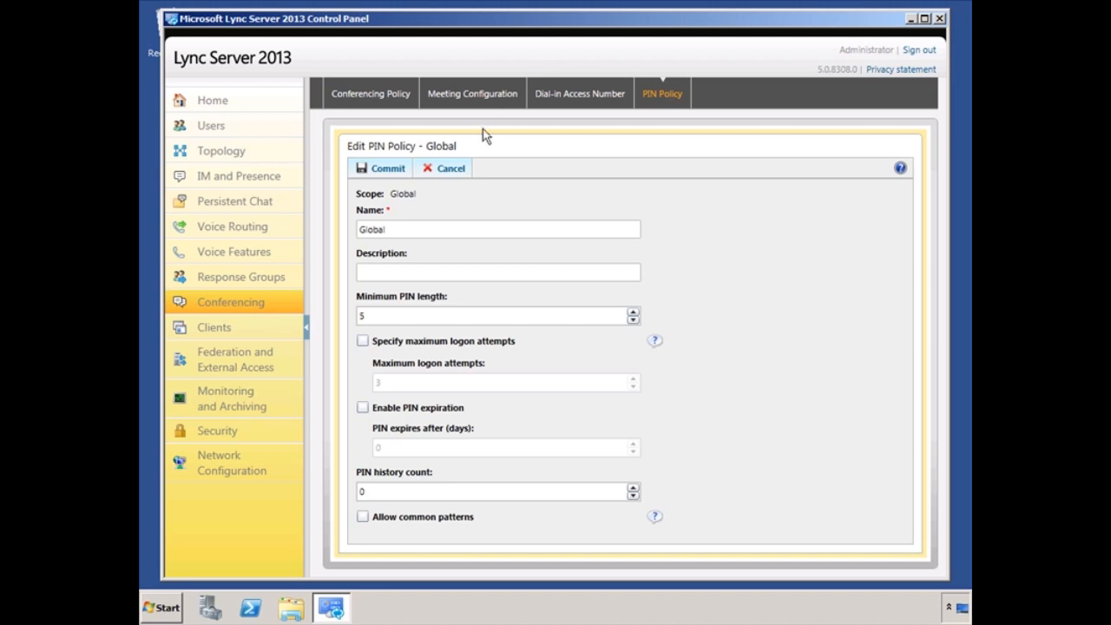
left_click(387, 173)
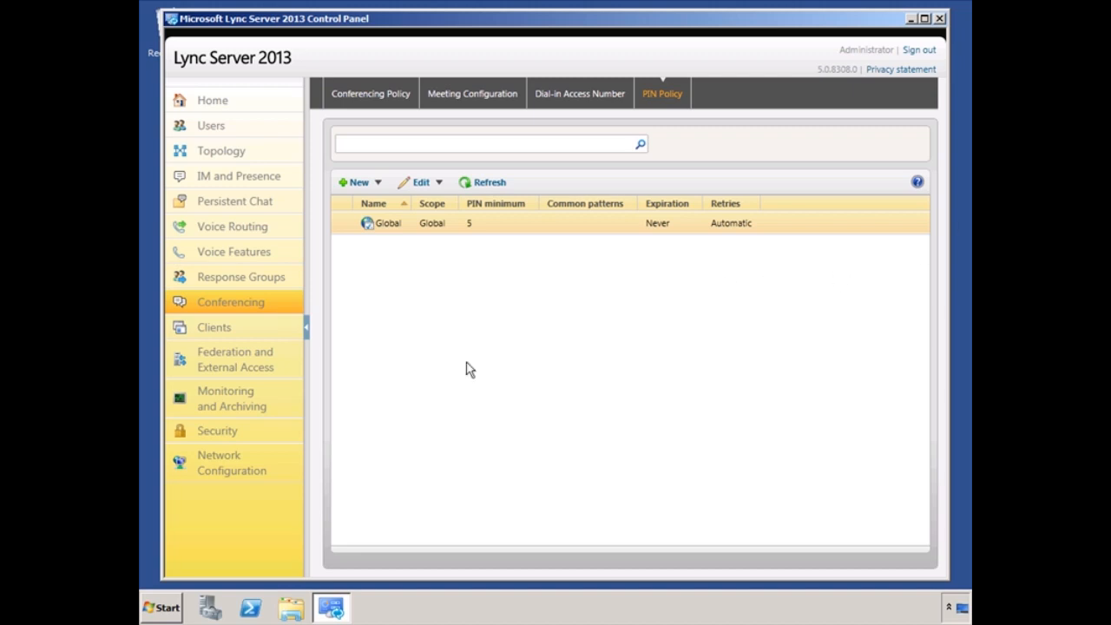
left_click(169, 618)
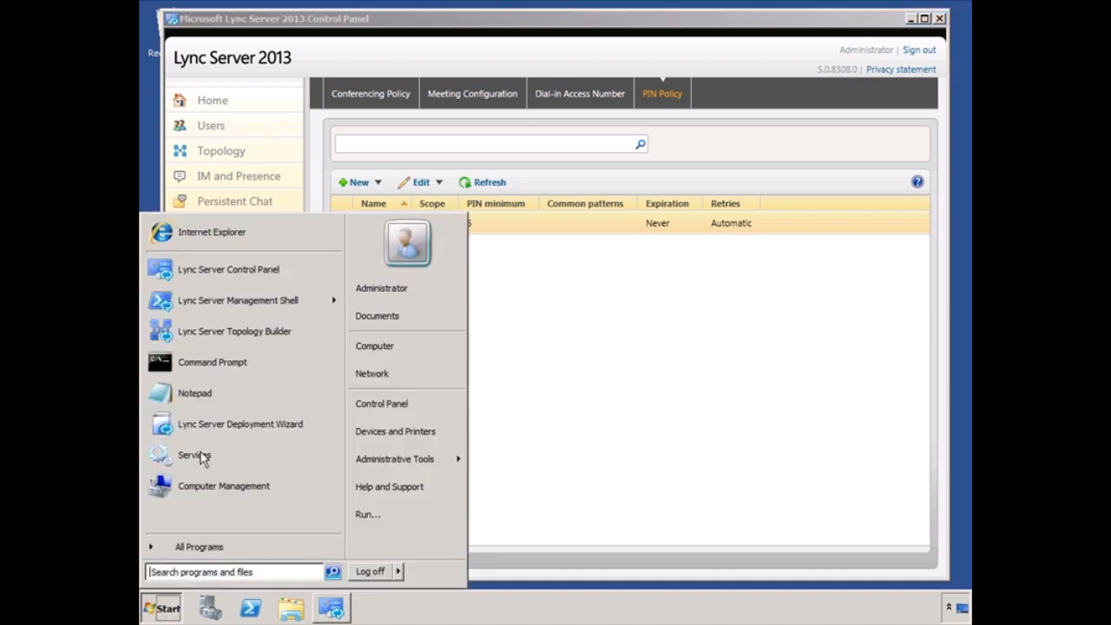
Step: Launch Lync Server Management Shell and run $cred = Get-Credential
left_click(242, 300)
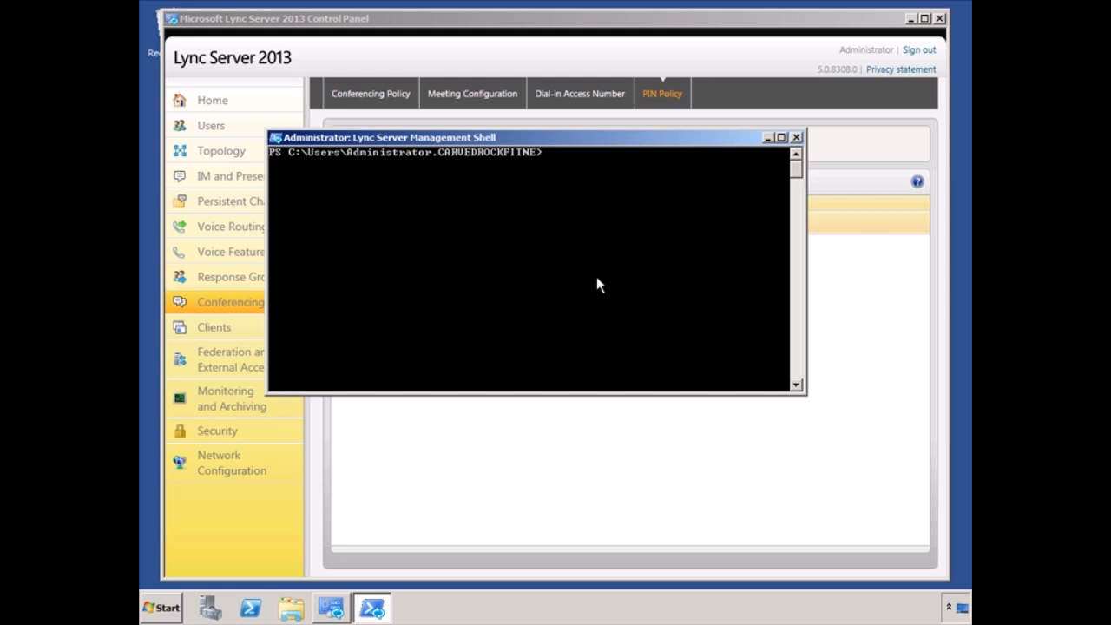
type("$")
type("cred")
type(" =")
type(" ge")
type("t-cre")
type("d")
key("Tab")
key("Return")
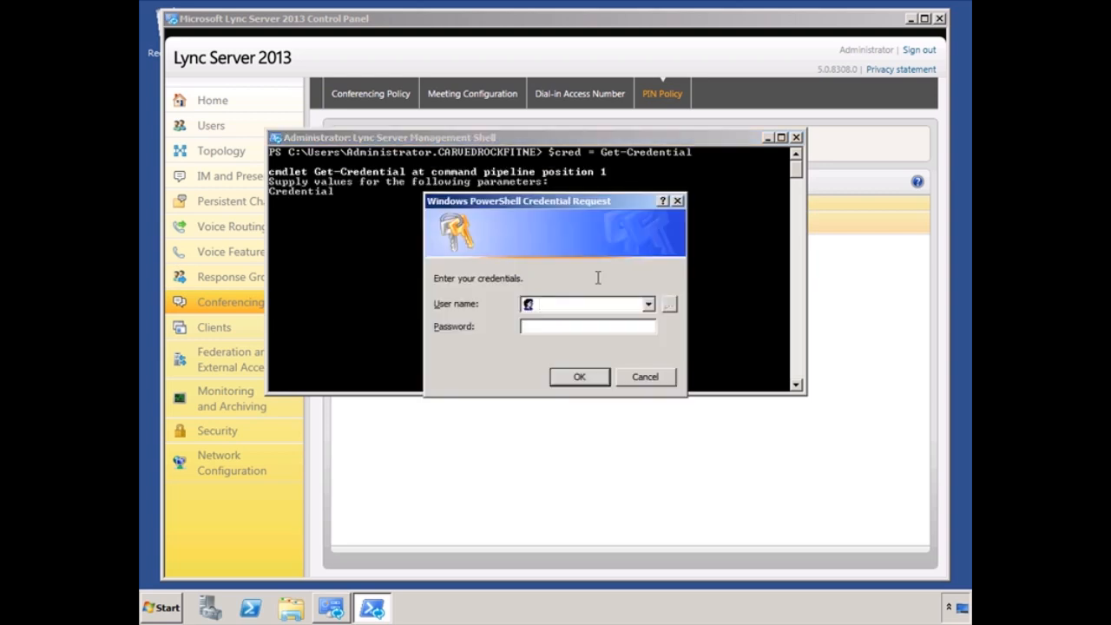
Step: Enter the test user's sign-in address and password in the credential prompt to store them in $cred
key("Tab")
type("••••••••••")
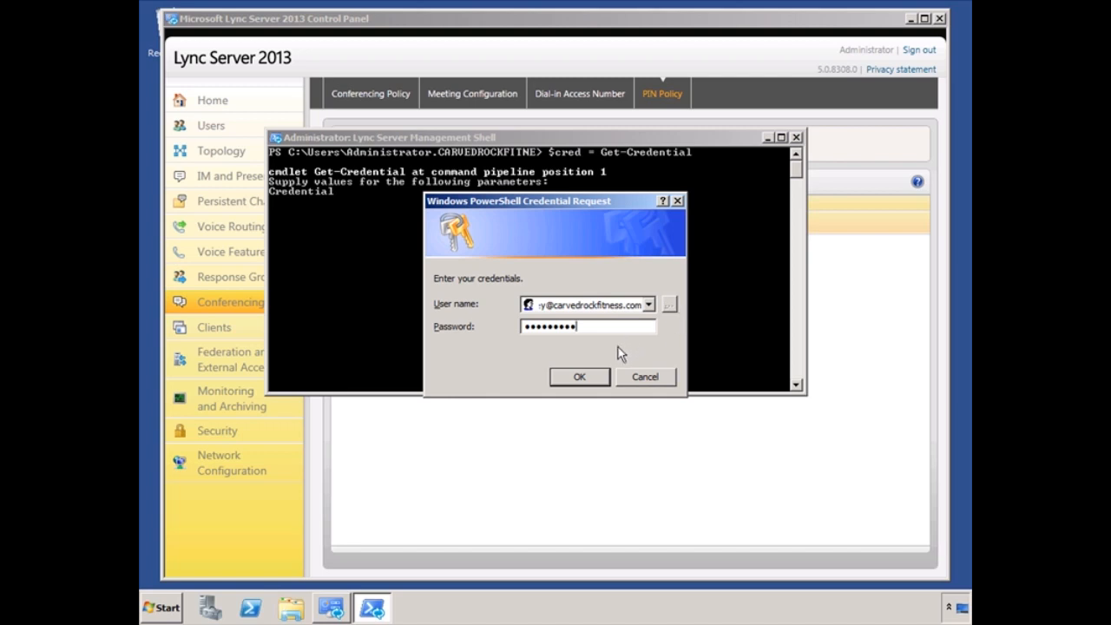
left_click(590, 378)
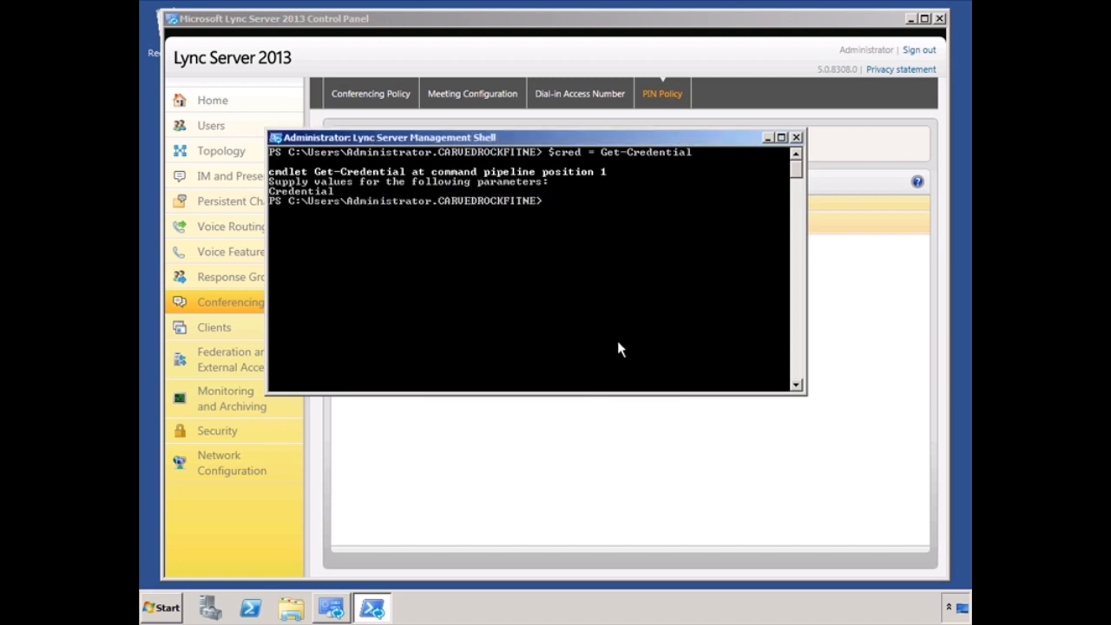
Step: Run Test-CsDialInConferencing with the user's SIP address and $cred against pool.carvedrockfitness.com
type("test-csdiali")
key("Tab")
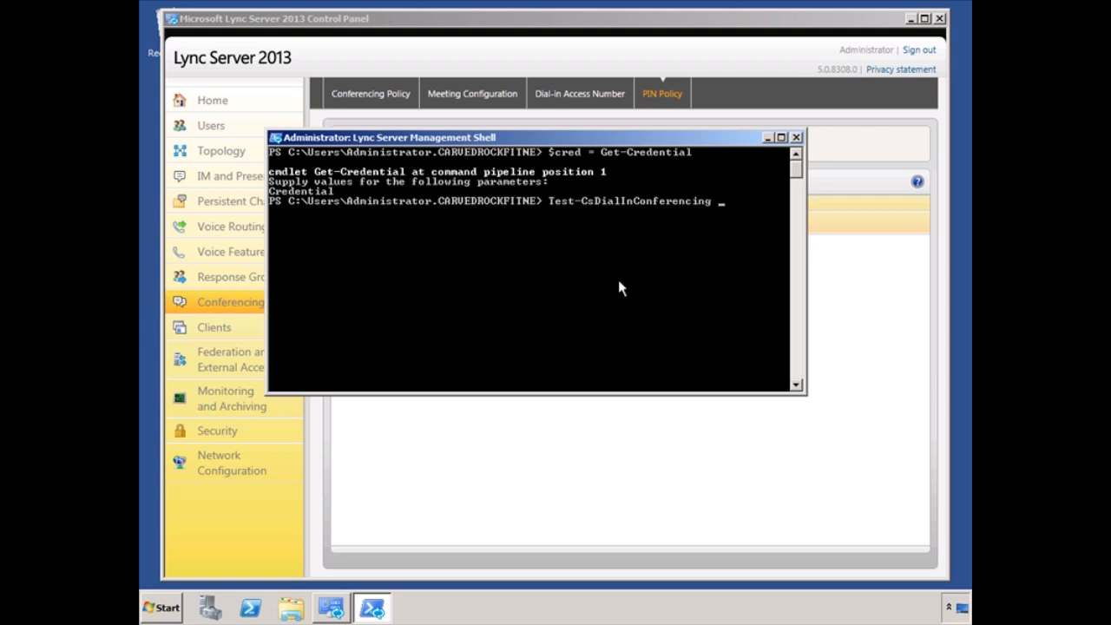
type("-")
type("usersi")
key("Tab")
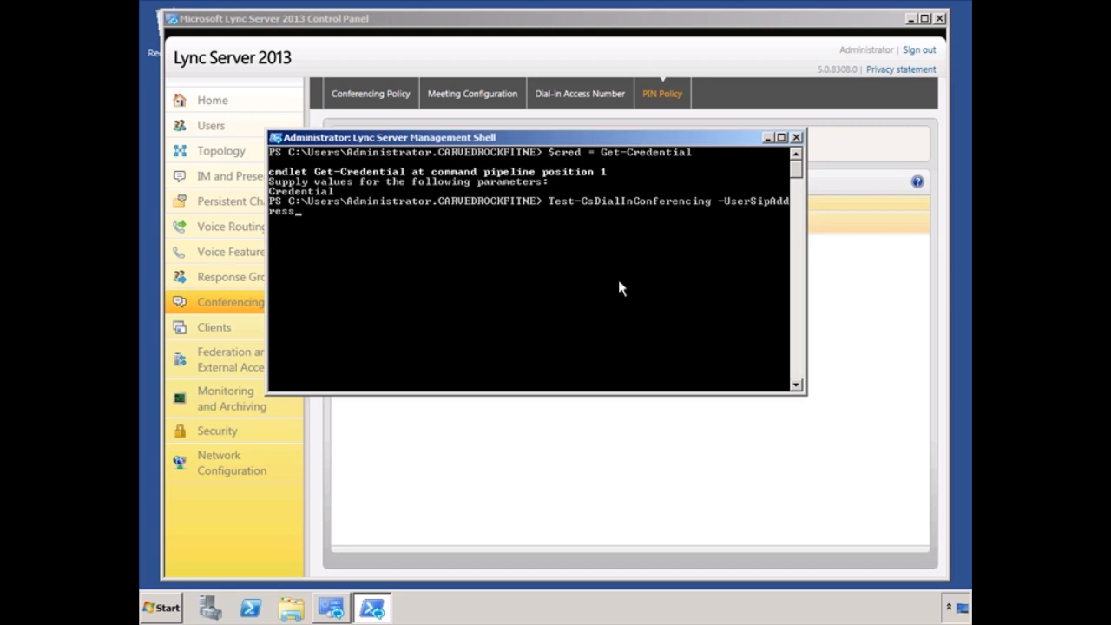
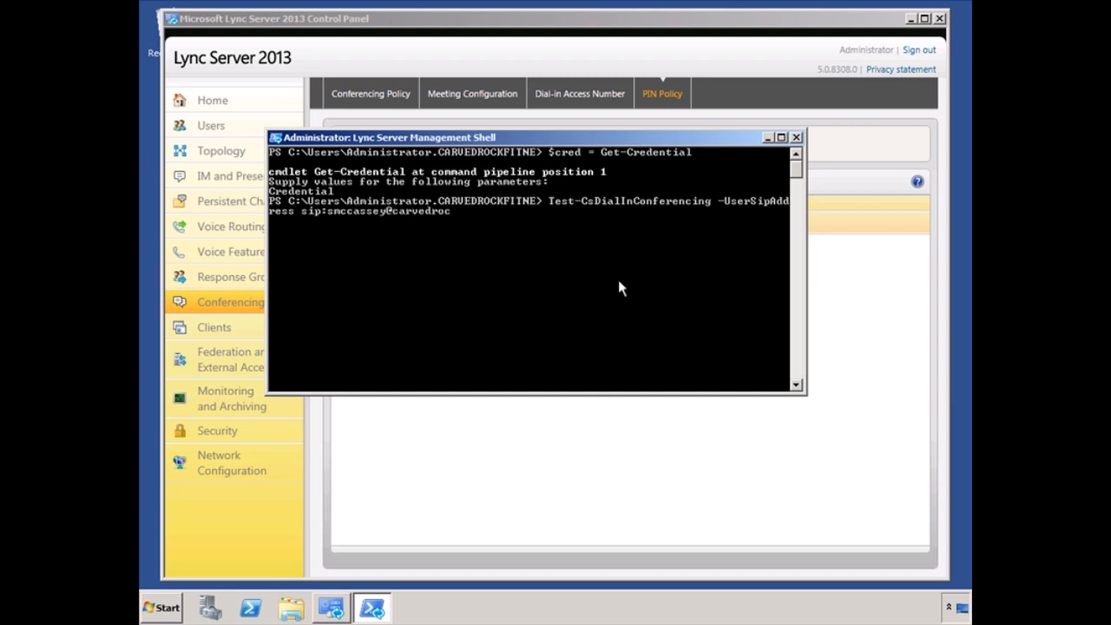
key("Tab")
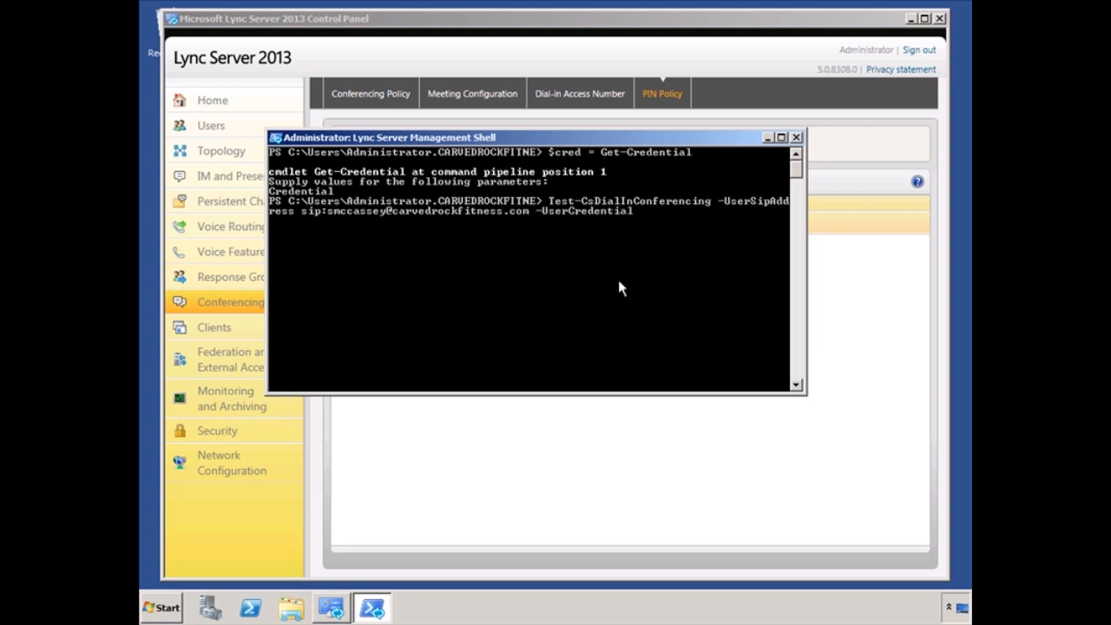
type("$cred -tar")
key("Tab")
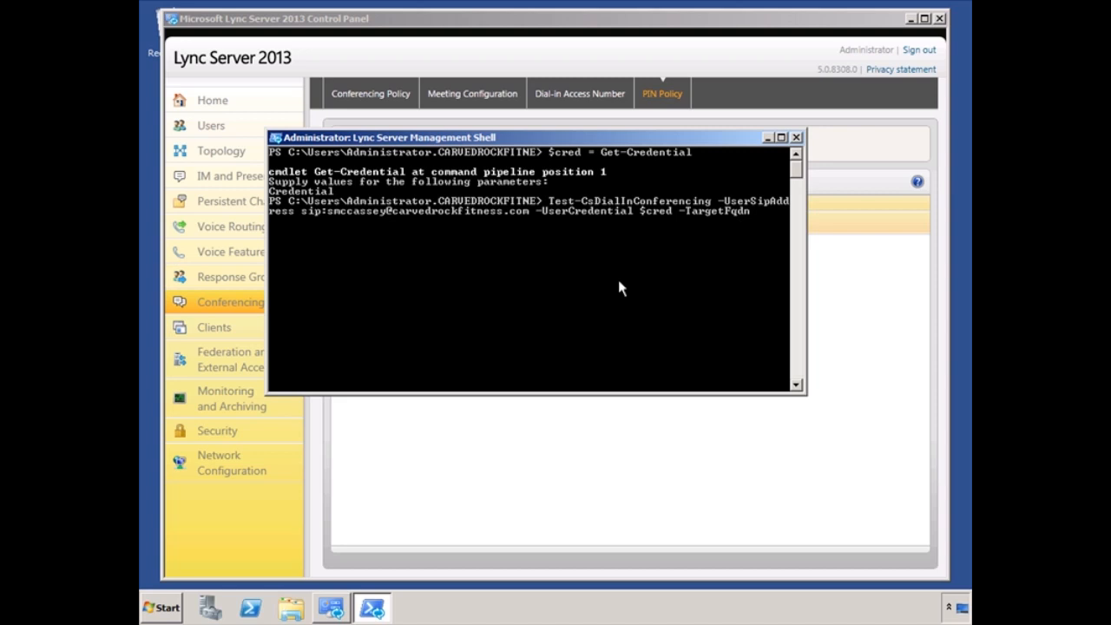
type("pool.carvedrockfitness.com")
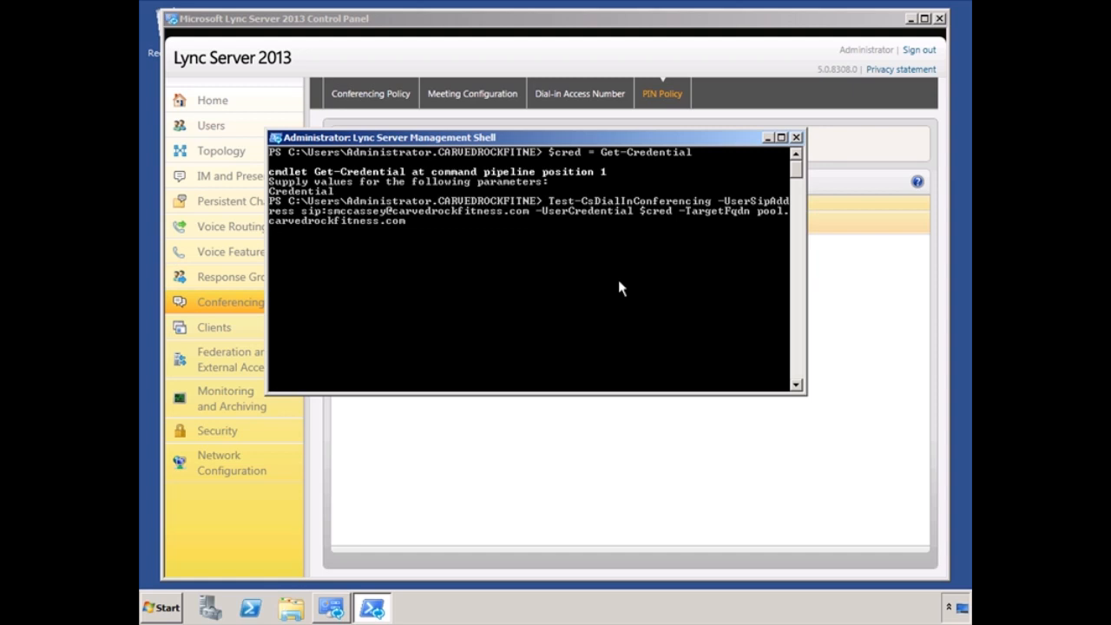
key("Return")
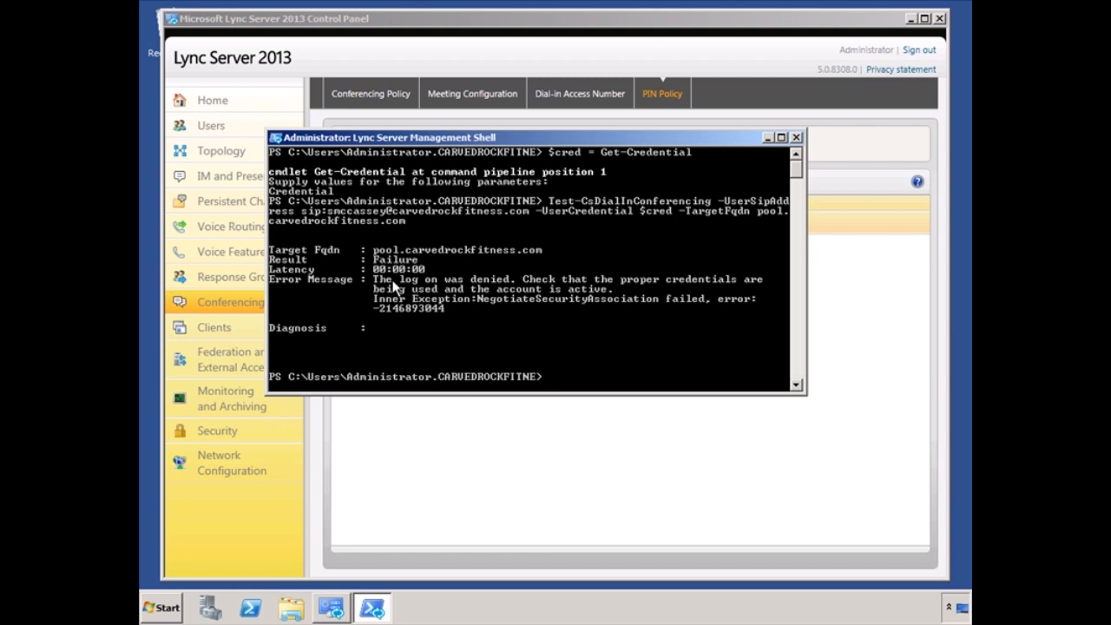
Step: Close the Management Shell window and exit the Control Panel, confirming with Yes
left_click(797, 139)
left_click(939, 18)
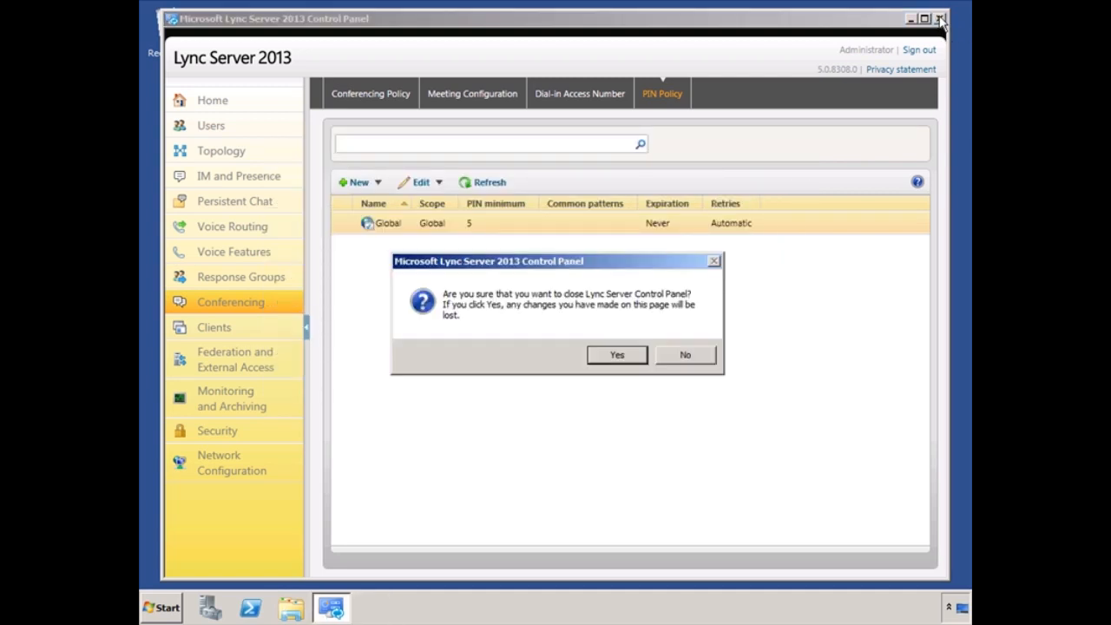
left_click(617, 354)
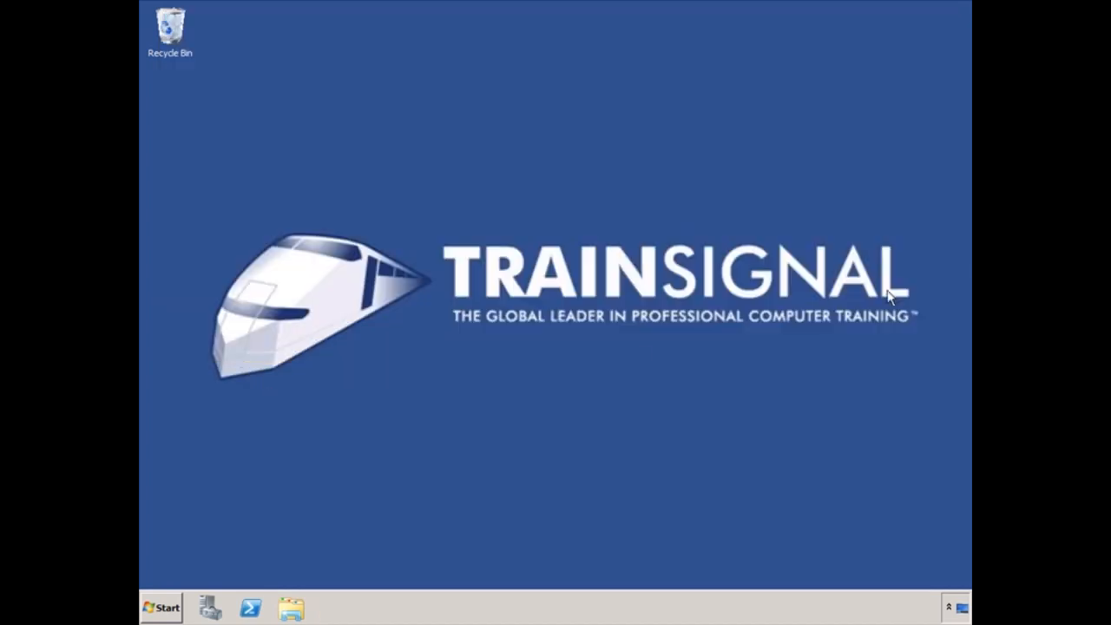